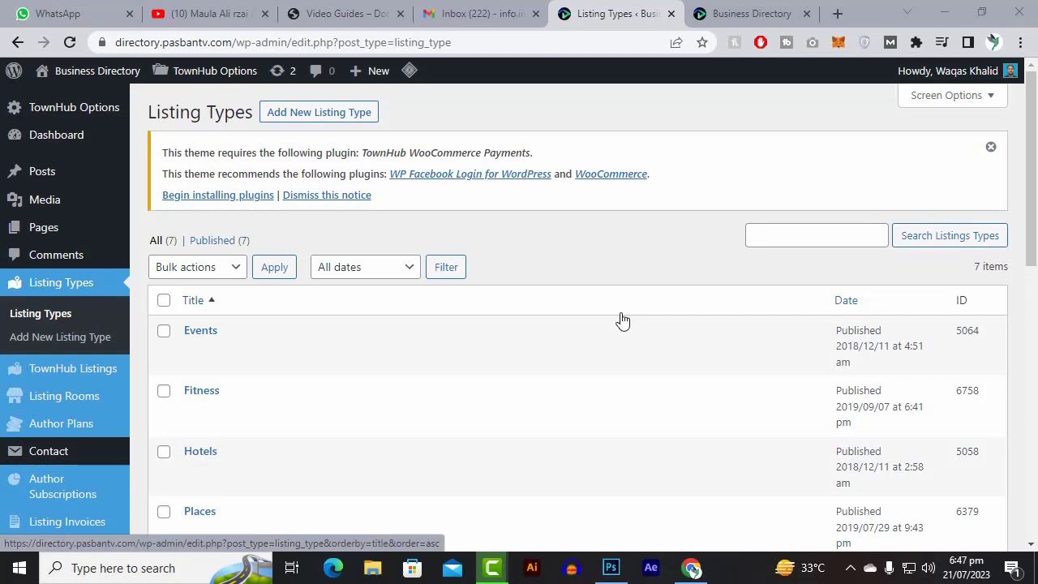
# - Load hamariweb.com in a new browser tab after viewing the Business Directory homepage
pyautogui.click(726, 16)
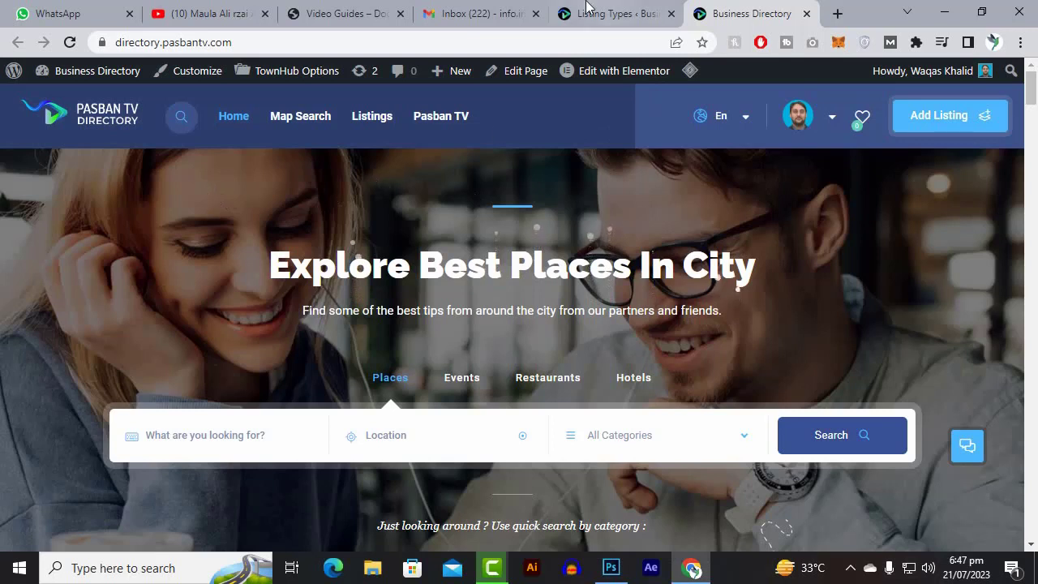
pyautogui.moveTo(485, 7)
pyautogui.click(837, 14)
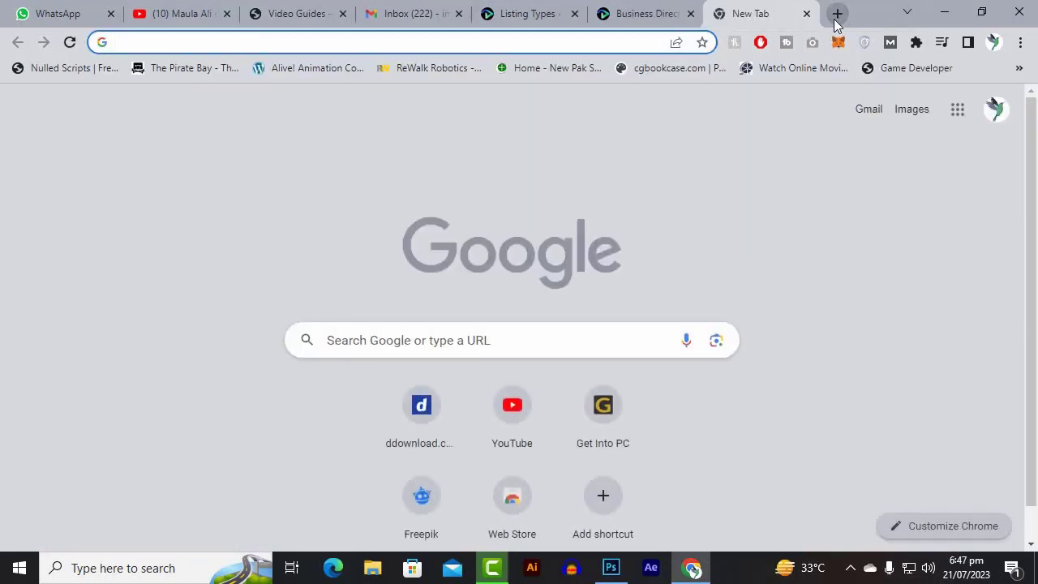
pyautogui.write('ga')
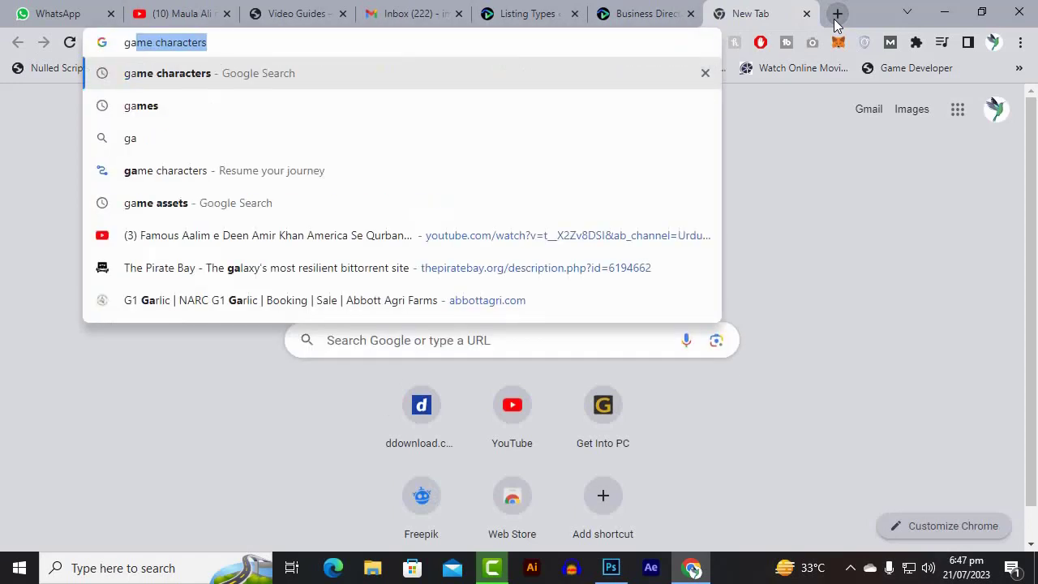
pyautogui.write('=')
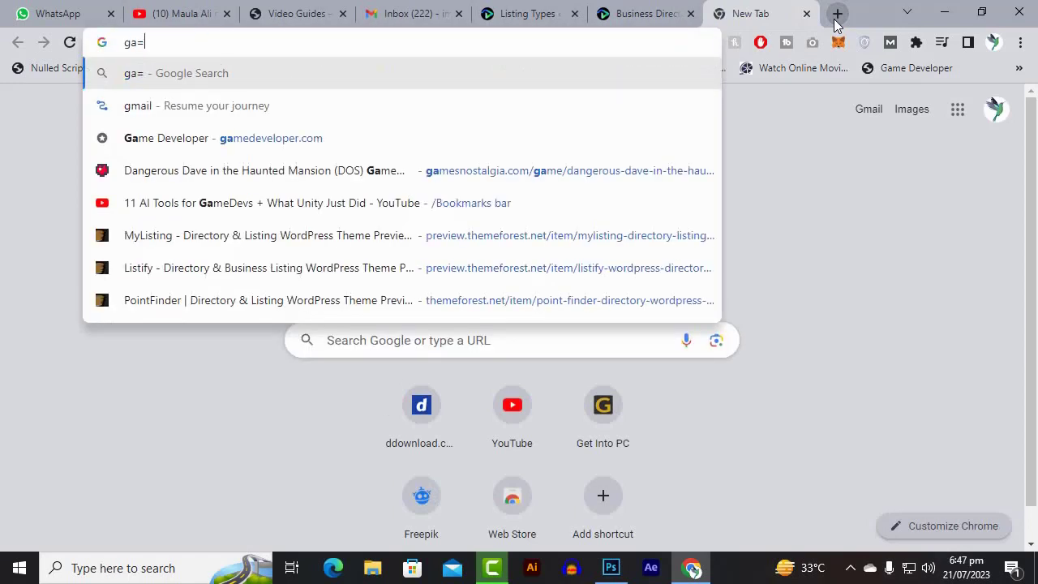
pyautogui.press('BackSpace')
pyautogui.press('BackSpace')
pyautogui.press('BackSpace')
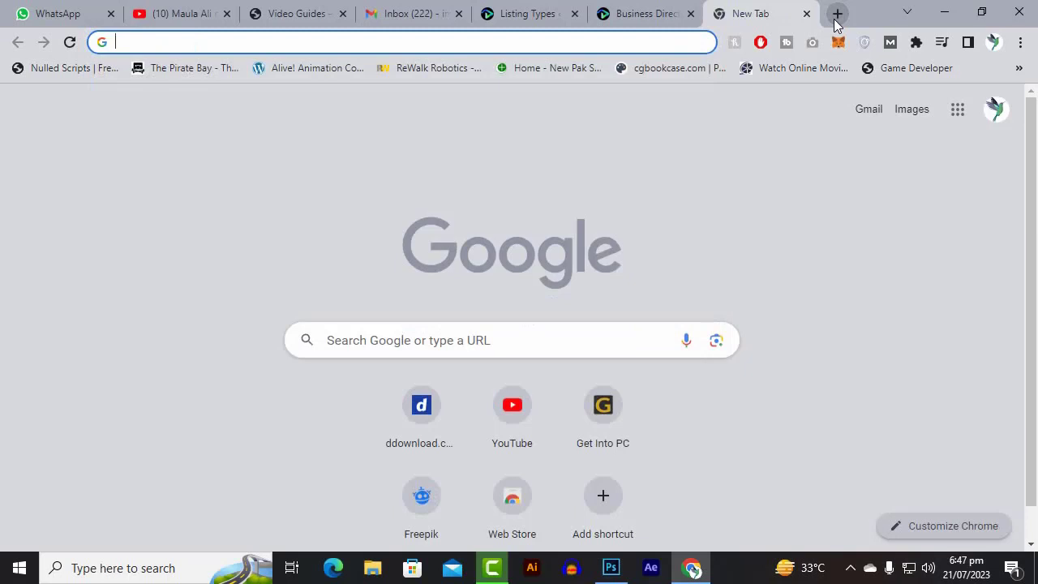
pyautogui.write('hamariweb.com')
pyautogui.press('Return')
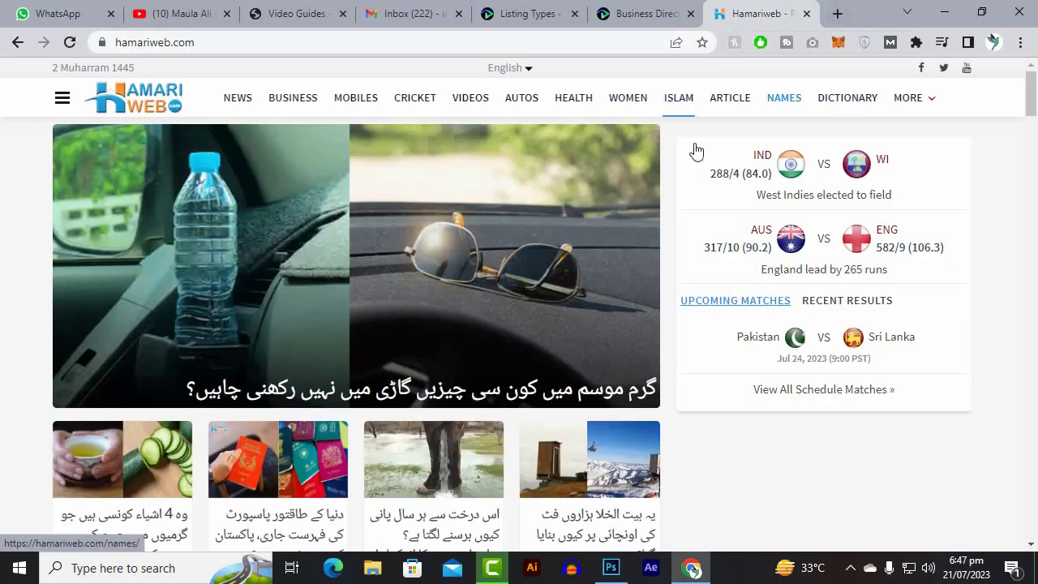
# - Open Hamariweb's Islam section in a separate tab and switch to it
pyautogui.rightClick(639, 103)
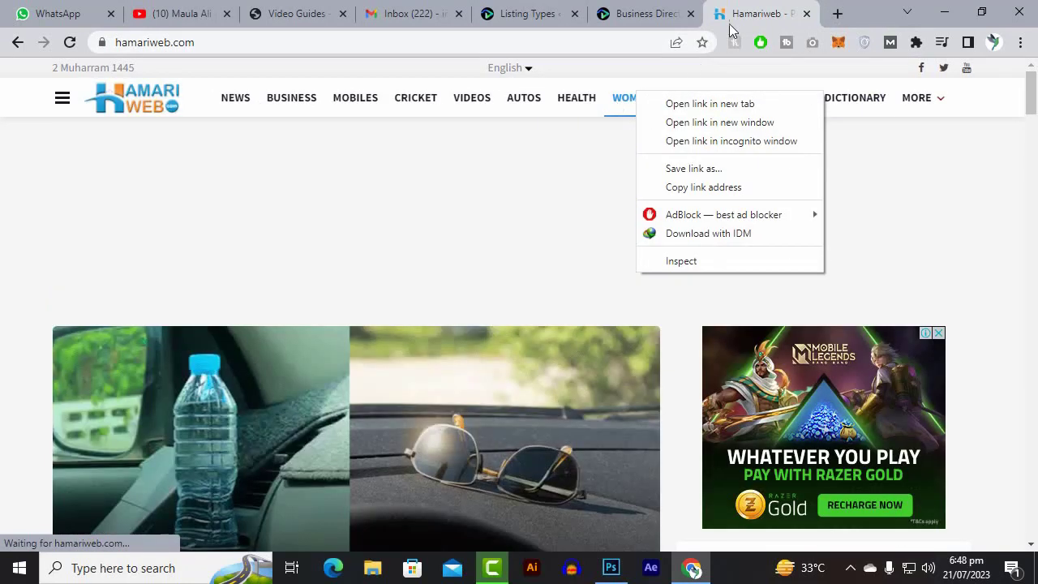
pyautogui.click(755, 3)
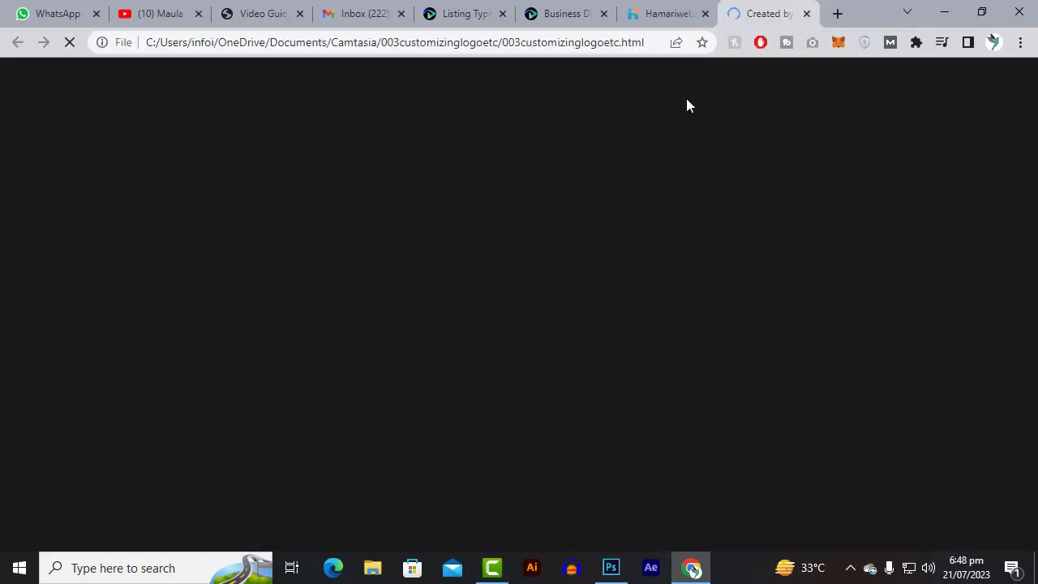
pyautogui.rightClick(686, 98)
pyautogui.click(650, 6)
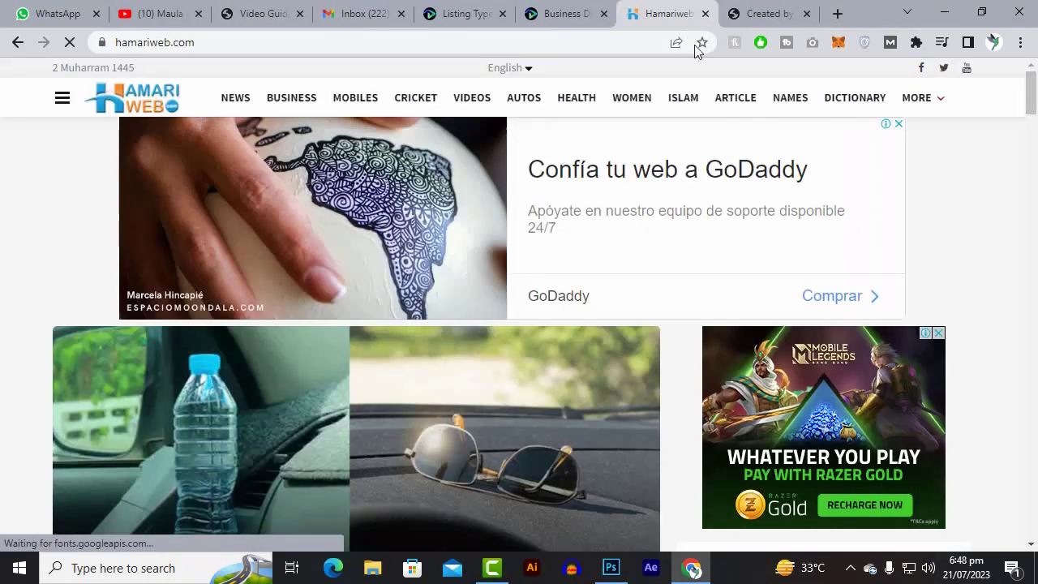
pyautogui.rightClick(684, 103)
pyautogui.click(705, 118)
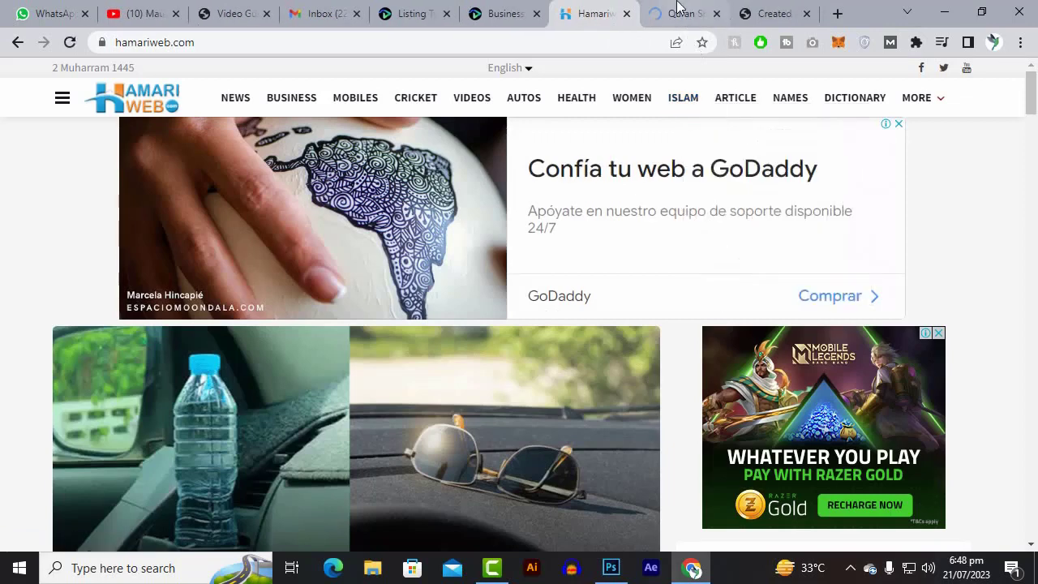
pyautogui.hotkey('ctrl', 'Tab')
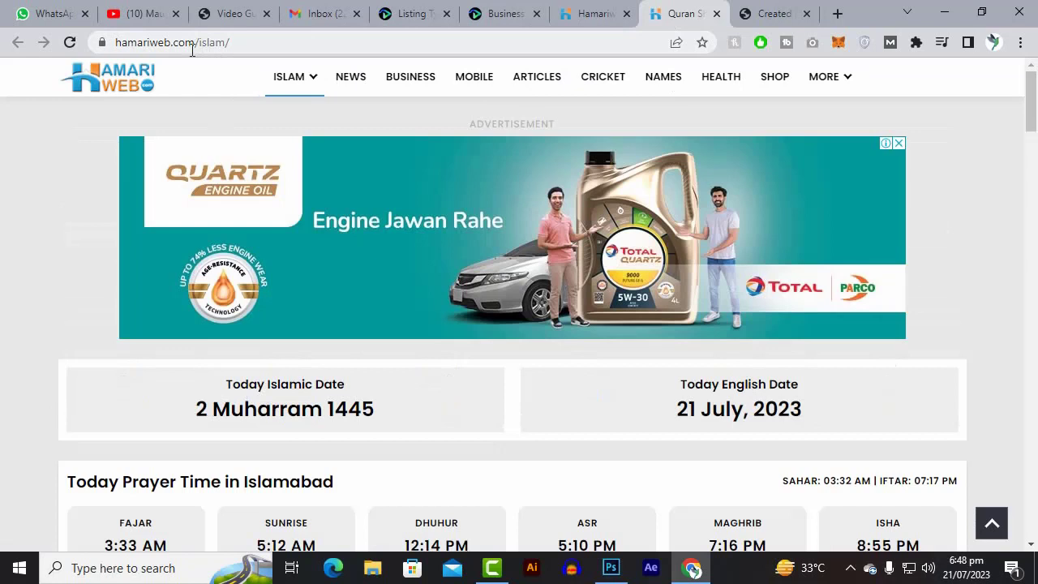
# - Examine the Islam section's page content and the /islam/ path in its address
pyautogui.moveTo(193, 47); pyautogui.dragTo(289, 39)
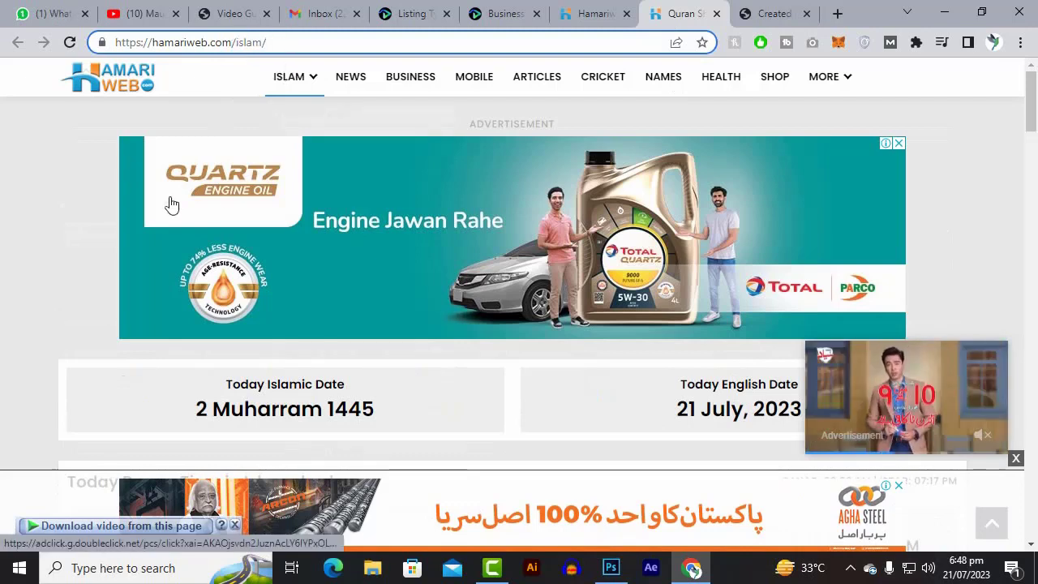
pyautogui.scroll(-8, 580, 225)
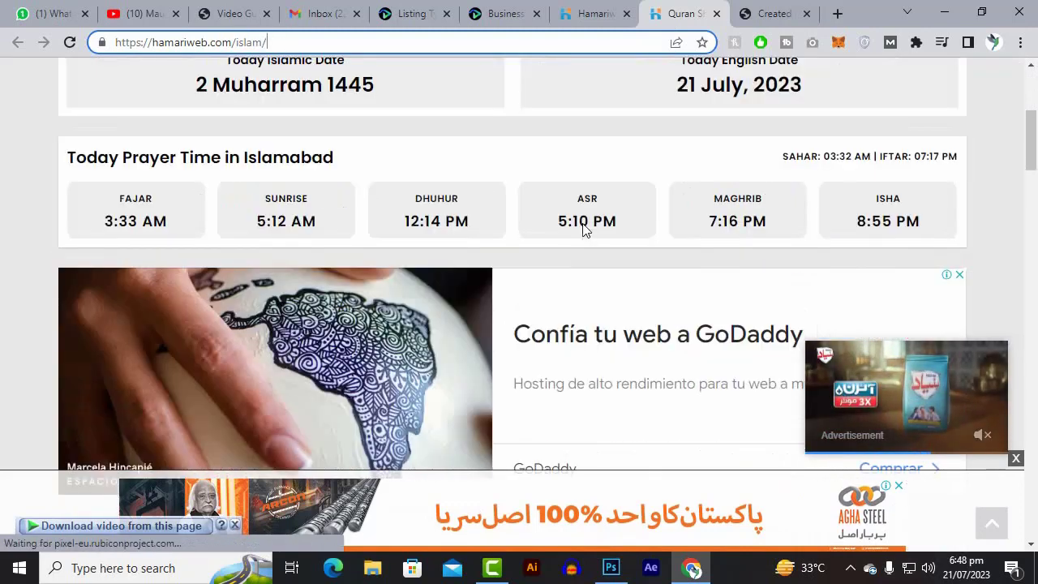
pyautogui.scroll(8, 580, 223)
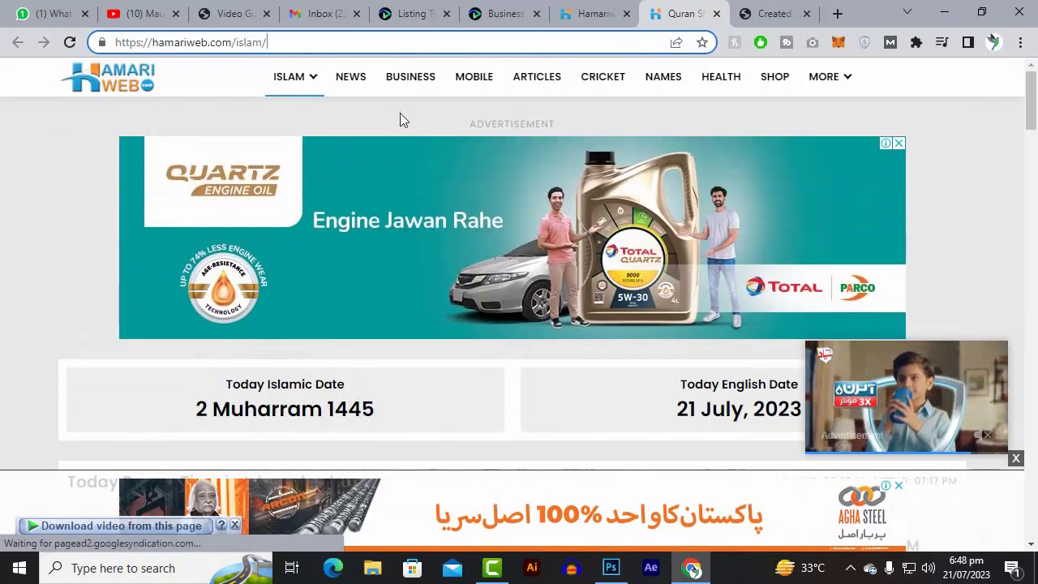
pyautogui.doubleClick(247, 42)
pyautogui.scroll(-4, 247, 215)
pyautogui.scroll(-15, 247, 215)
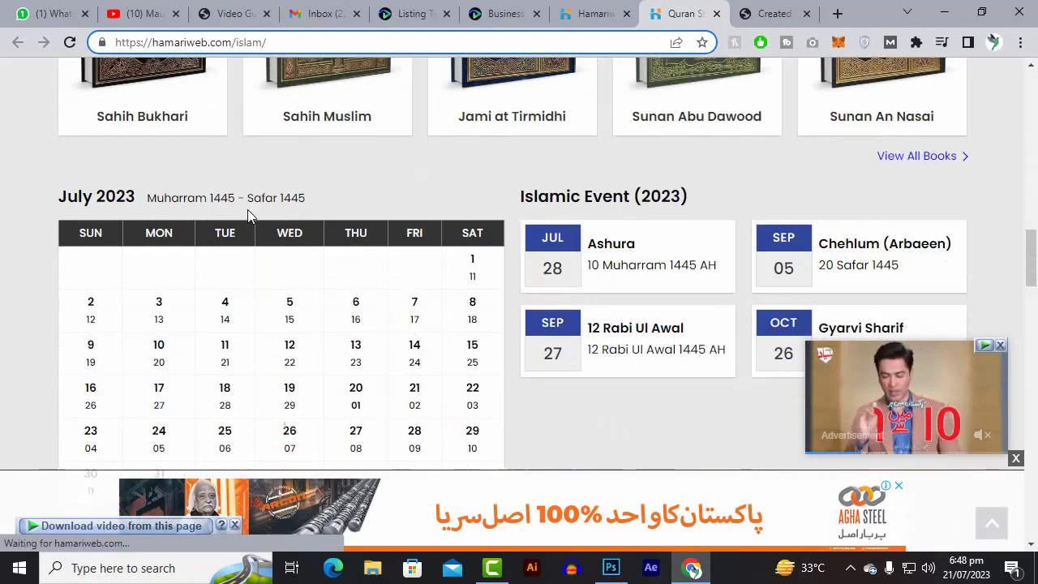
pyautogui.scroll(-4, 247, 209)
pyautogui.scroll(18, 248, 210)
pyautogui.scroll(4, 248, 219)
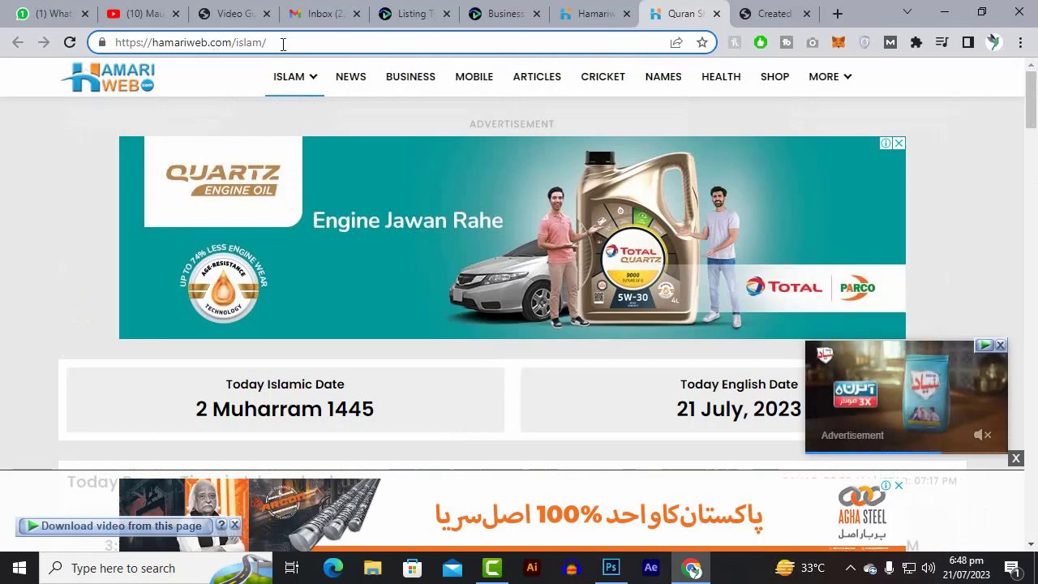
pyautogui.moveTo(284, 44); pyautogui.dragTo(237, 46)
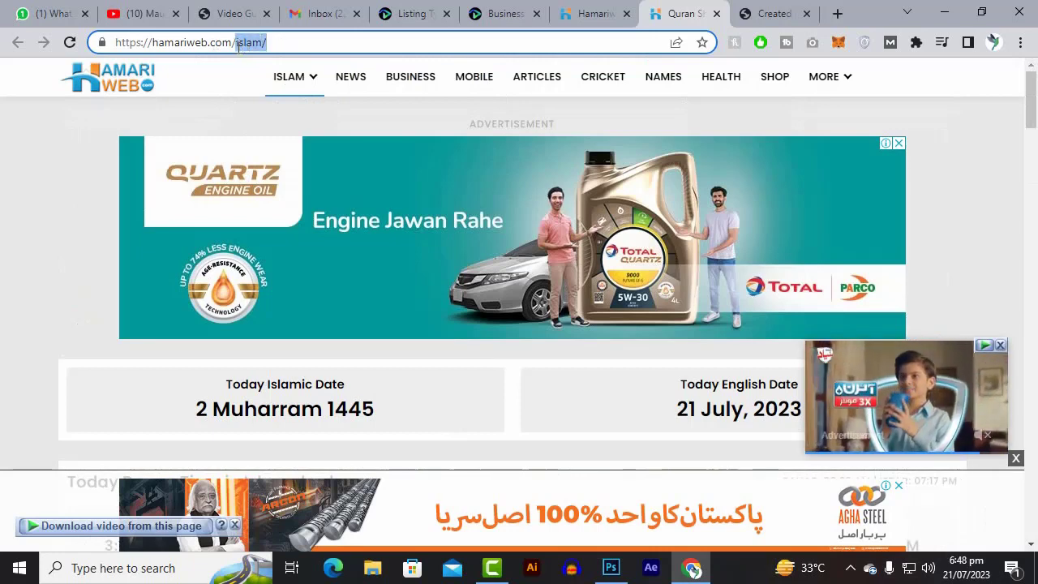
pyautogui.click(238, 45)
pyautogui.moveTo(300, 195)
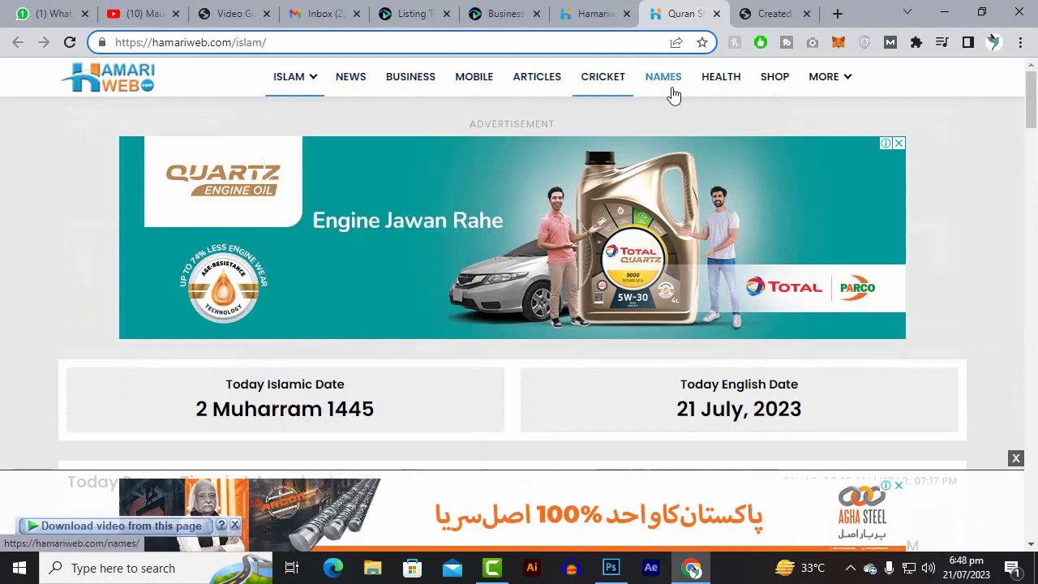
# - Go to Hamariweb's Videos section and dismiss the full-page advertisement
pyautogui.moveTo(836, 86)
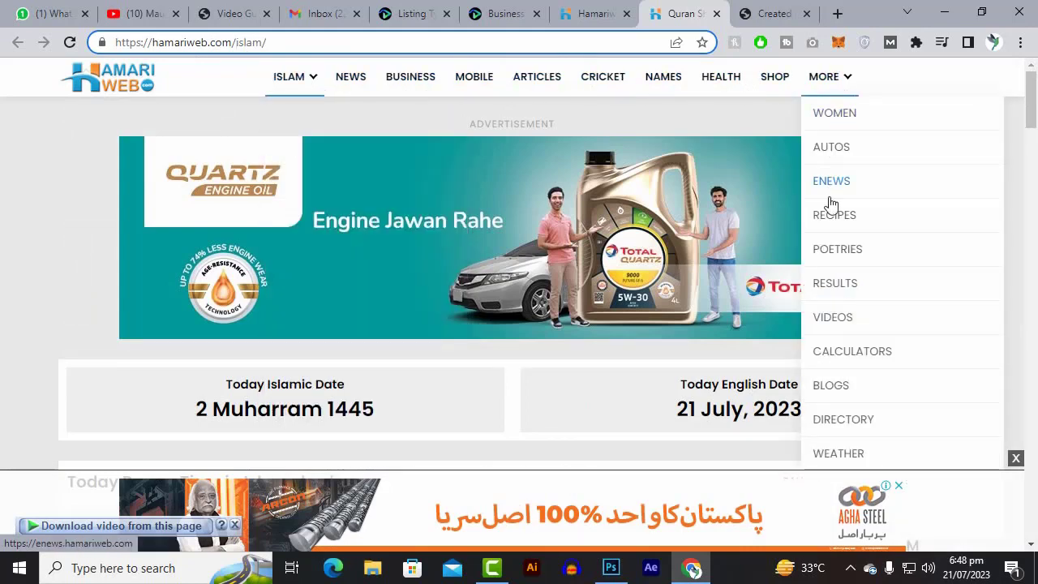
pyautogui.click(836, 322)
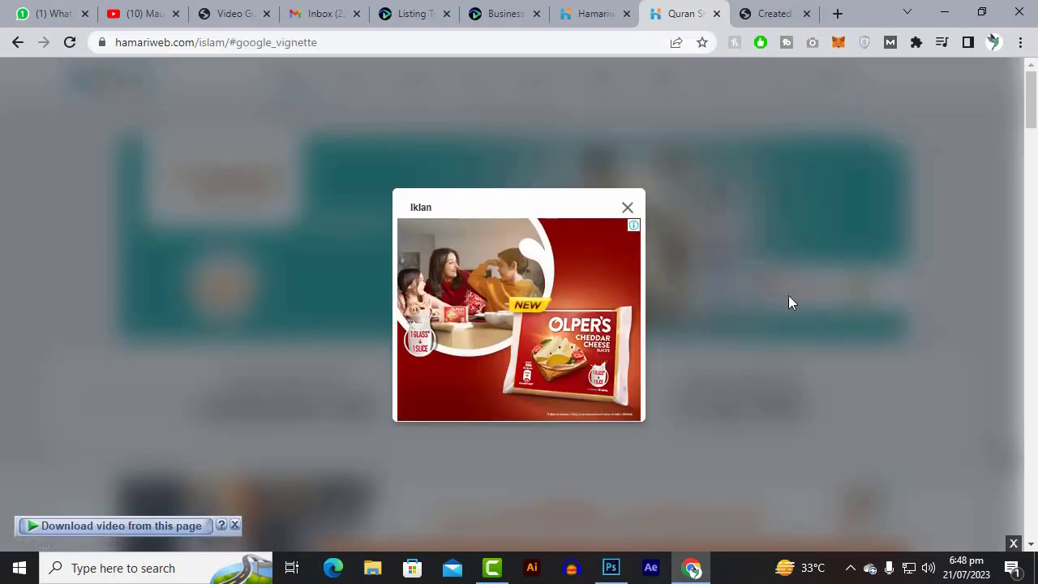
pyautogui.click(628, 212)
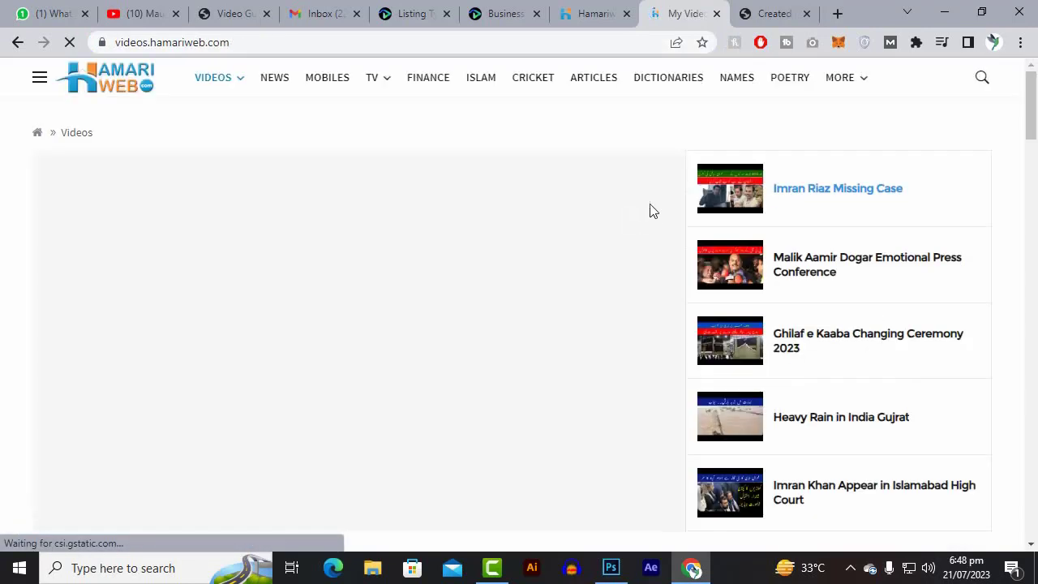
# - Look through the Videos page's categories and examine the videos subdomain in its address
pyautogui.scroll(-1, 476, 326)
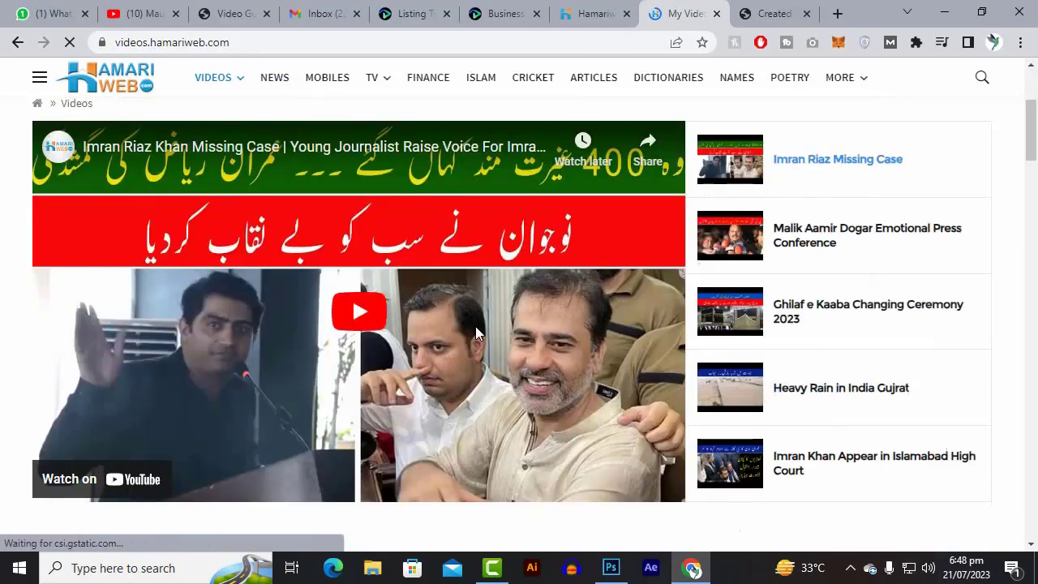
pyautogui.scroll(-20, 475, 326)
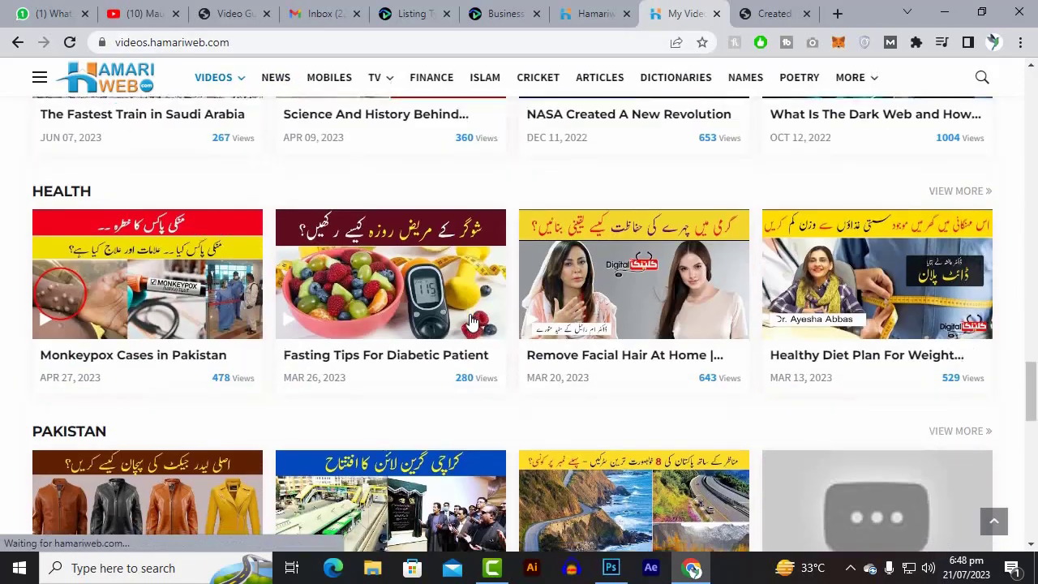
pyautogui.scroll(-8, 472, 323)
pyautogui.scroll(15, 472, 322)
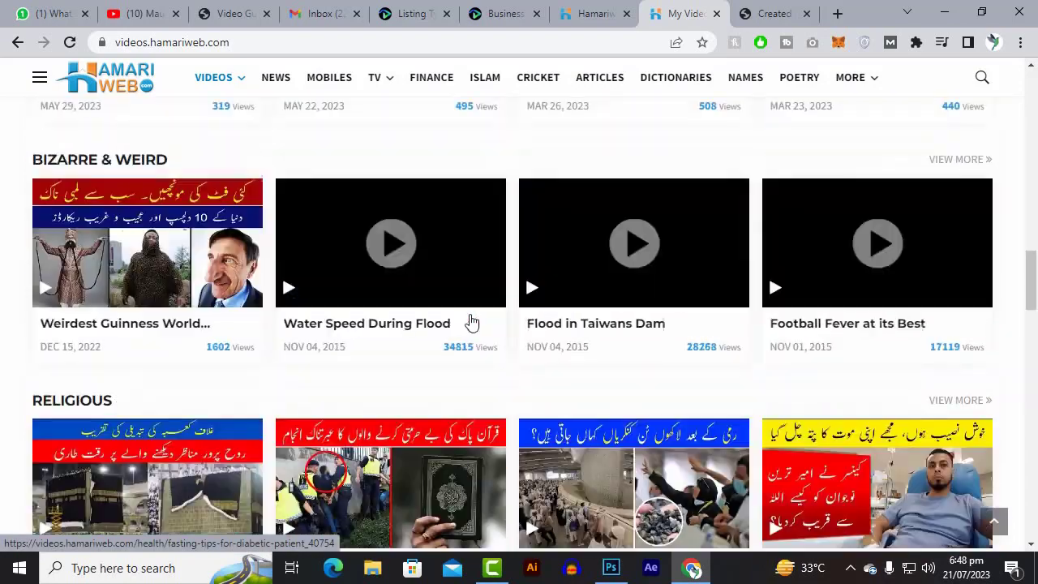
pyautogui.scroll(10, 473, 323)
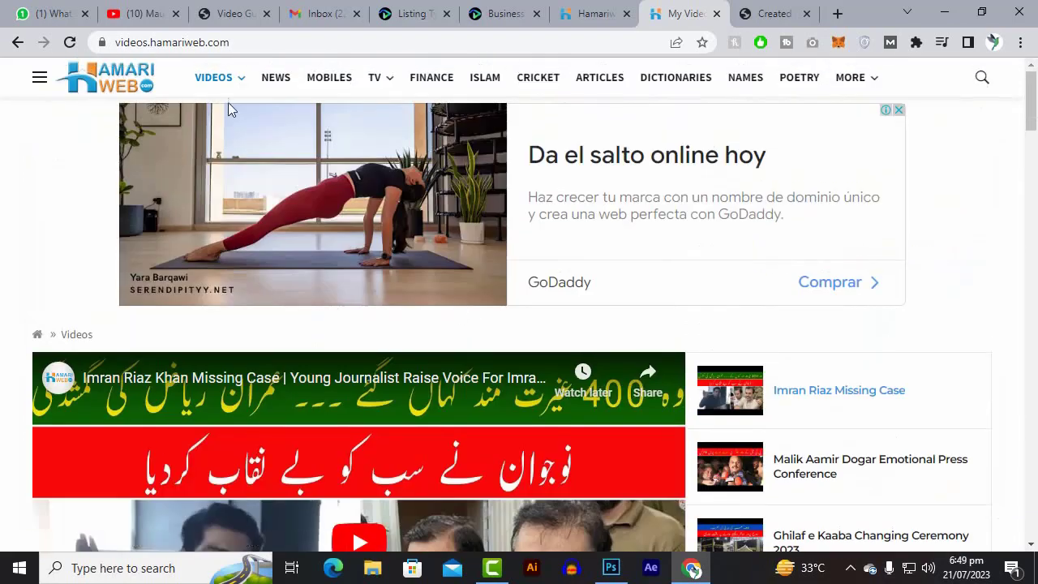
pyautogui.click(148, 44)
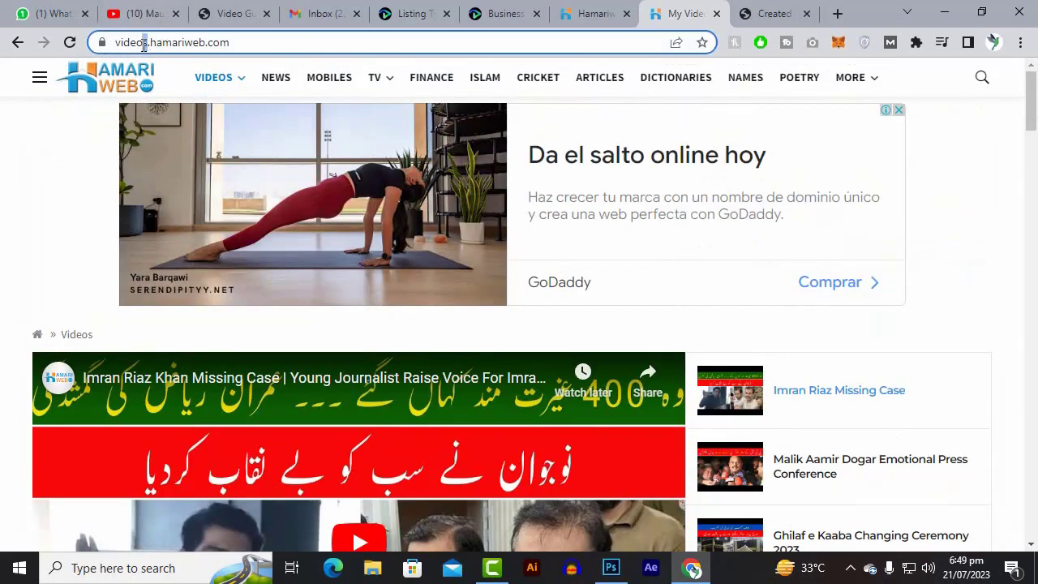
pyautogui.doubleClick(118, 46)
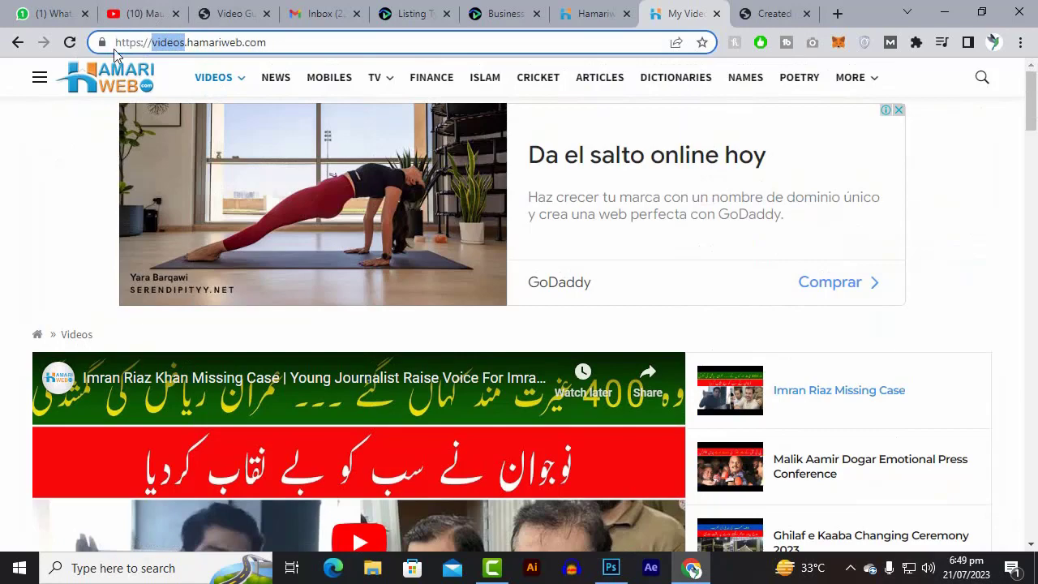
pyautogui.click(242, 45)
pyautogui.moveTo(225, 265)
pyautogui.scroll(-7, 225, 264)
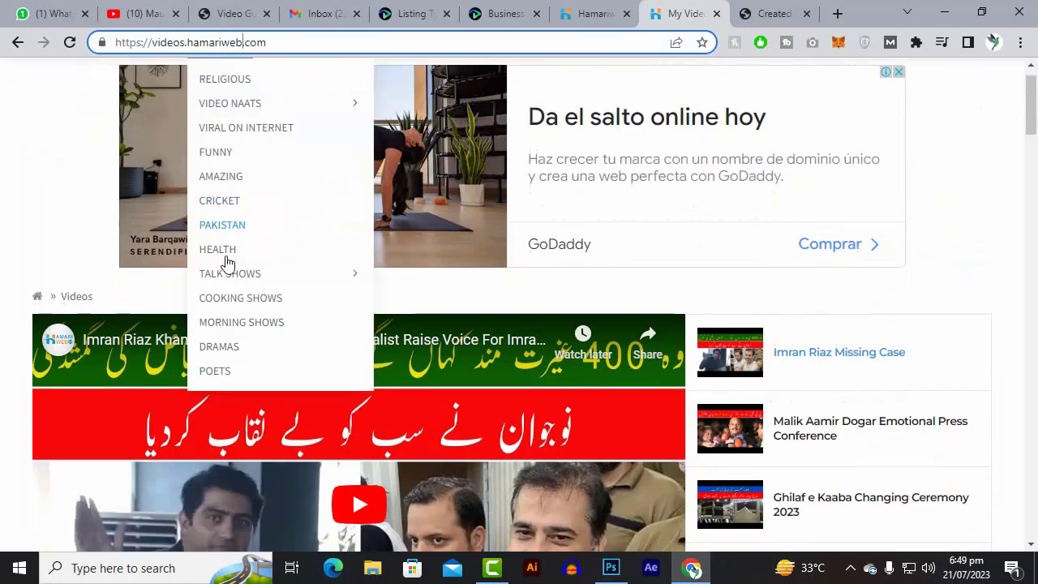
pyautogui.scroll(4, 228, 264)
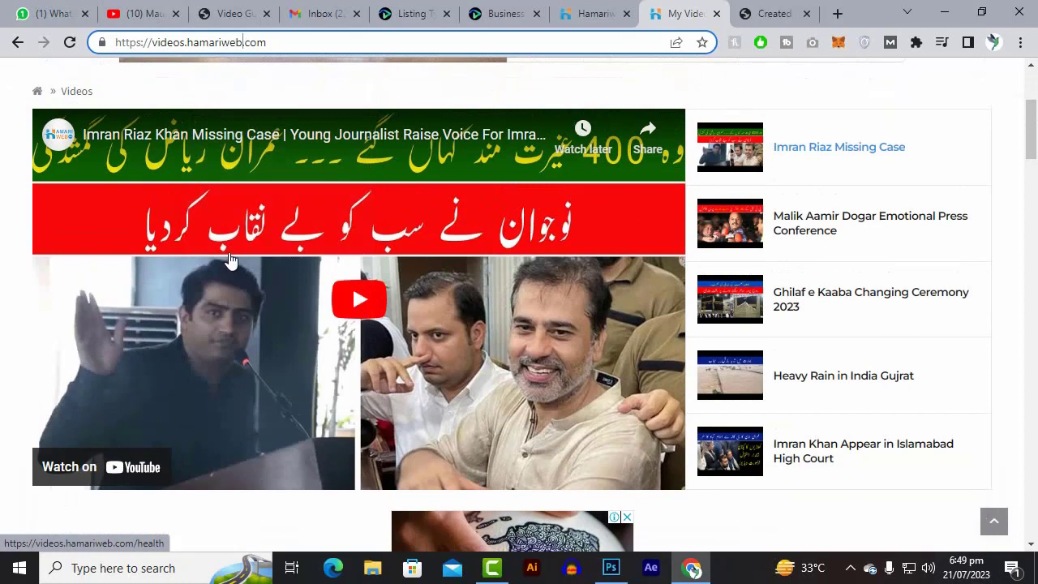
pyautogui.scroll(3, 230, 259)
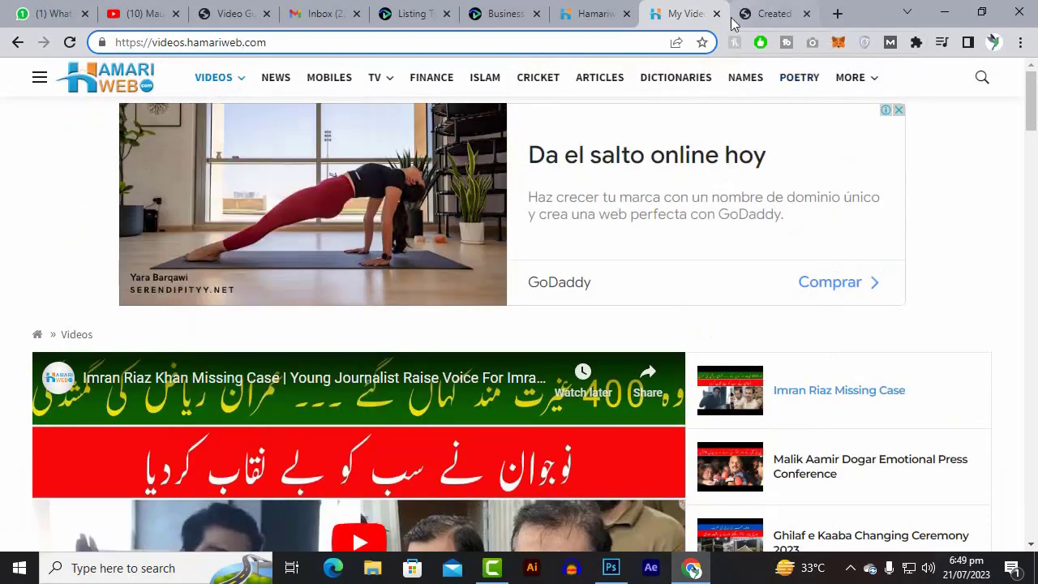
# - Close the Hamariweb Videos page and return to the Business Directory homepage to examine its categories and the directory.pasbantv.com address
pyautogui.click(717, 13)
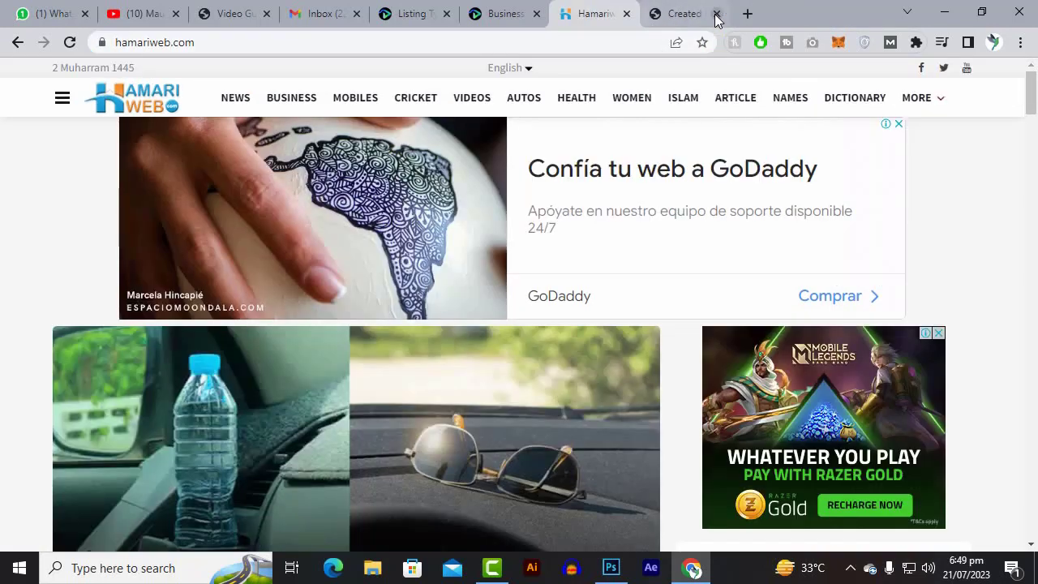
pyautogui.click(519, 13)
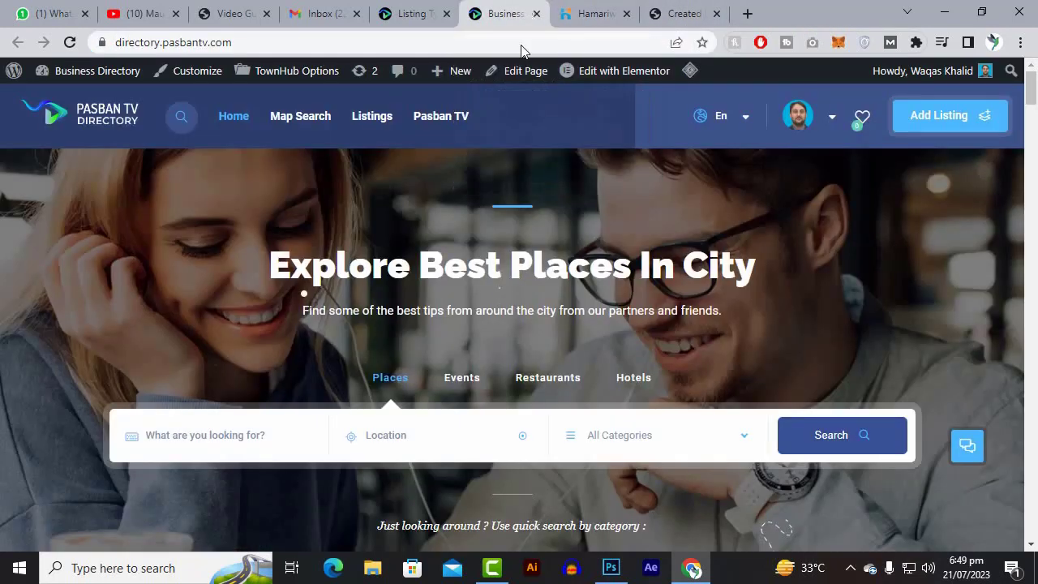
pyautogui.scroll(-2, 294, 357)
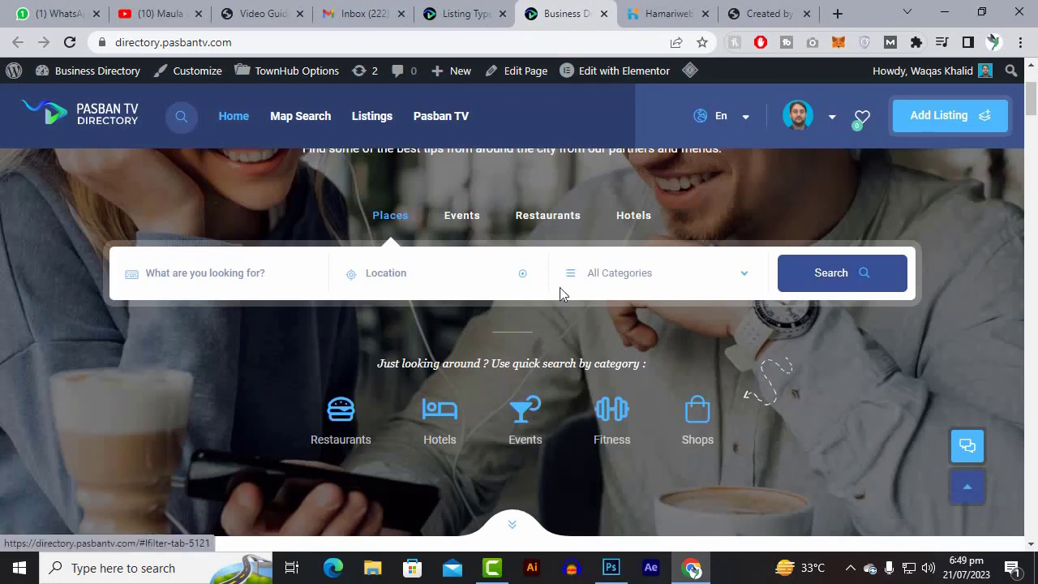
pyautogui.scroll(-2, 545, 333)
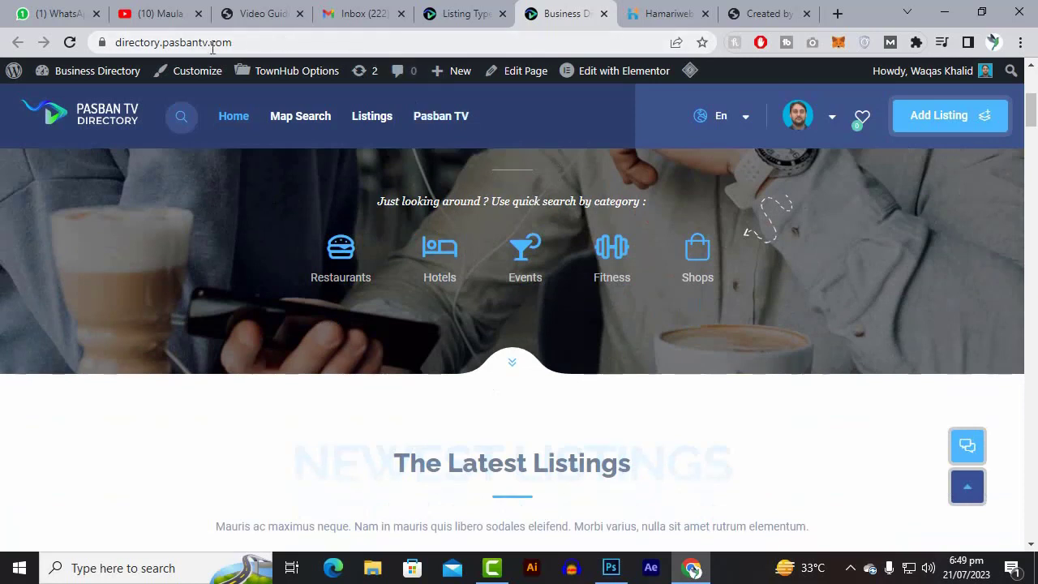
pyautogui.click(268, 47)
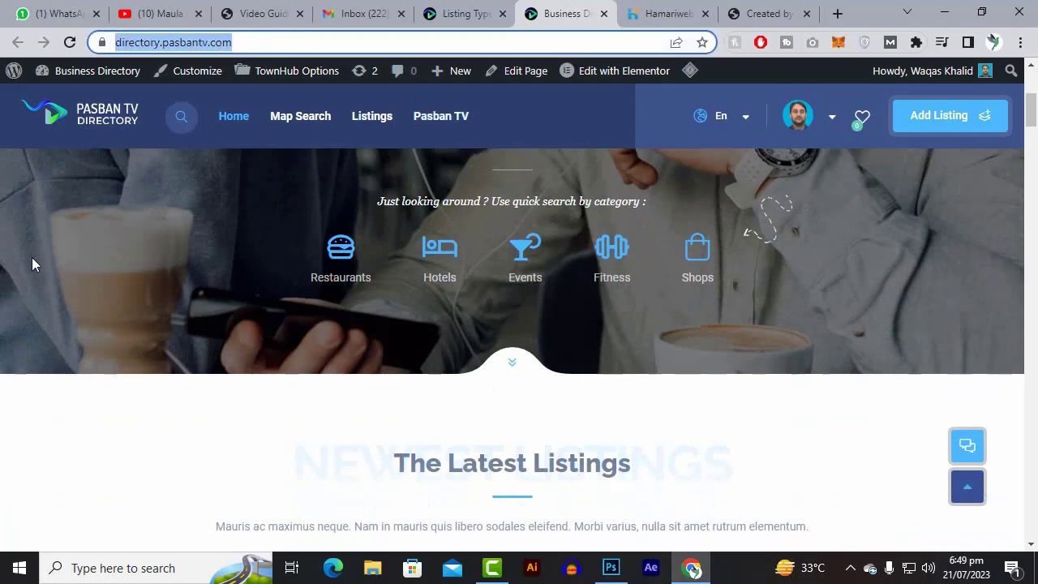
# - Look through the Business Directory homepage from the category shortcuts past the listings and testimonials to the footer
pyautogui.rightClick(589, 8)
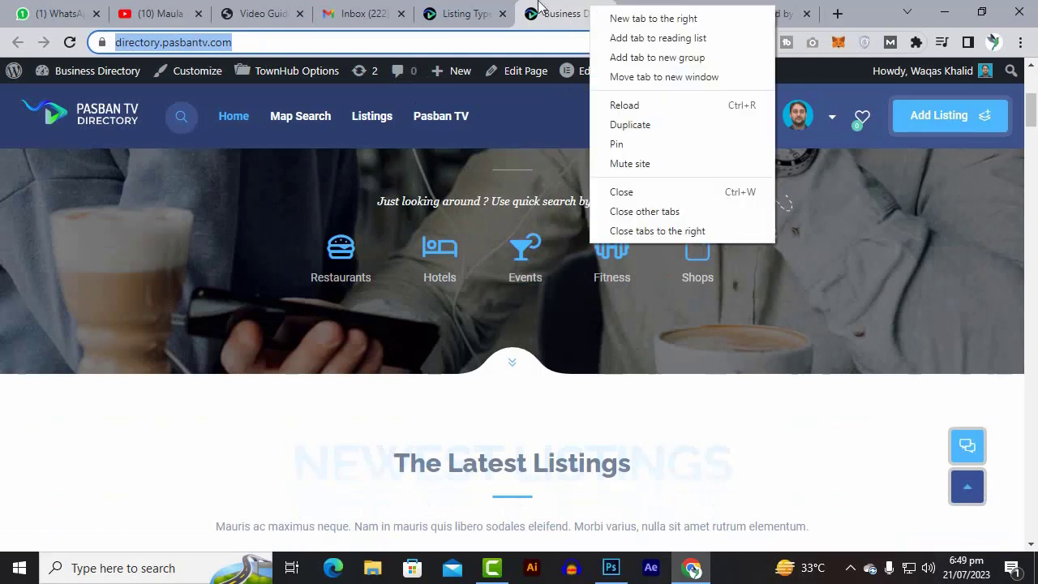
pyautogui.click(540, 11)
pyautogui.click(476, 35)
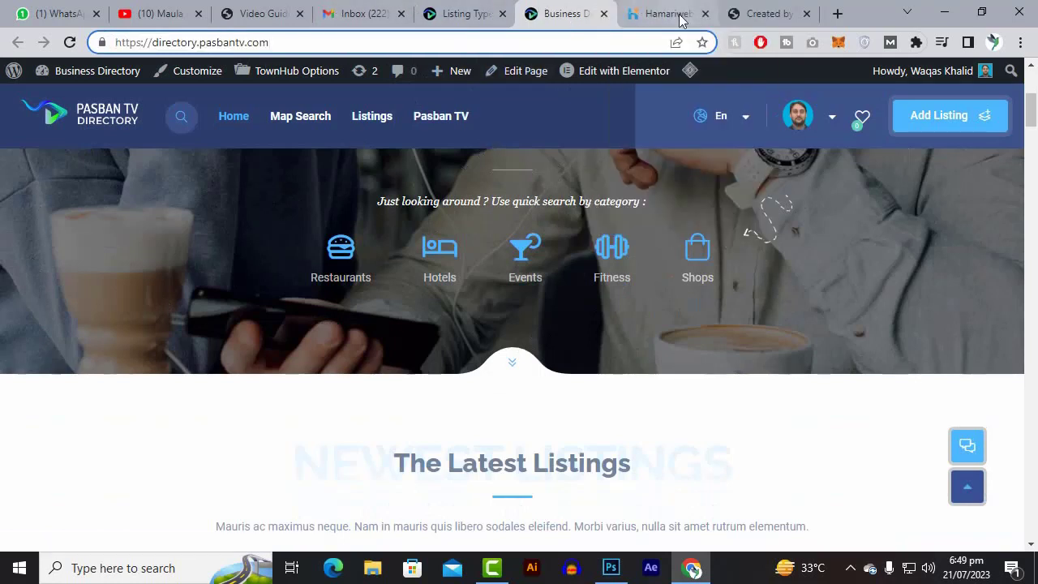
pyautogui.moveTo(679, 20)
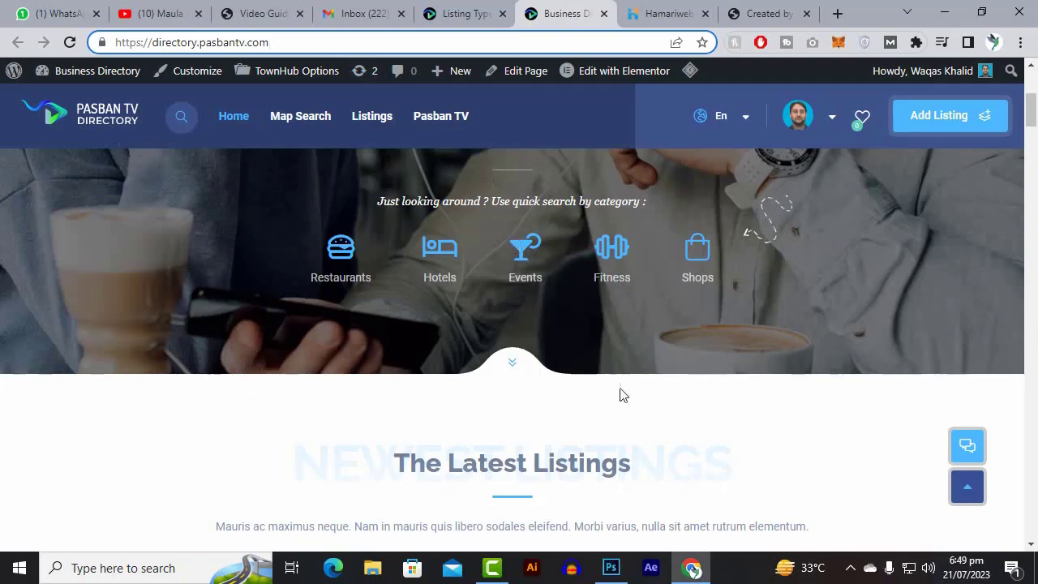
pyautogui.scroll(-20, 639, 419)
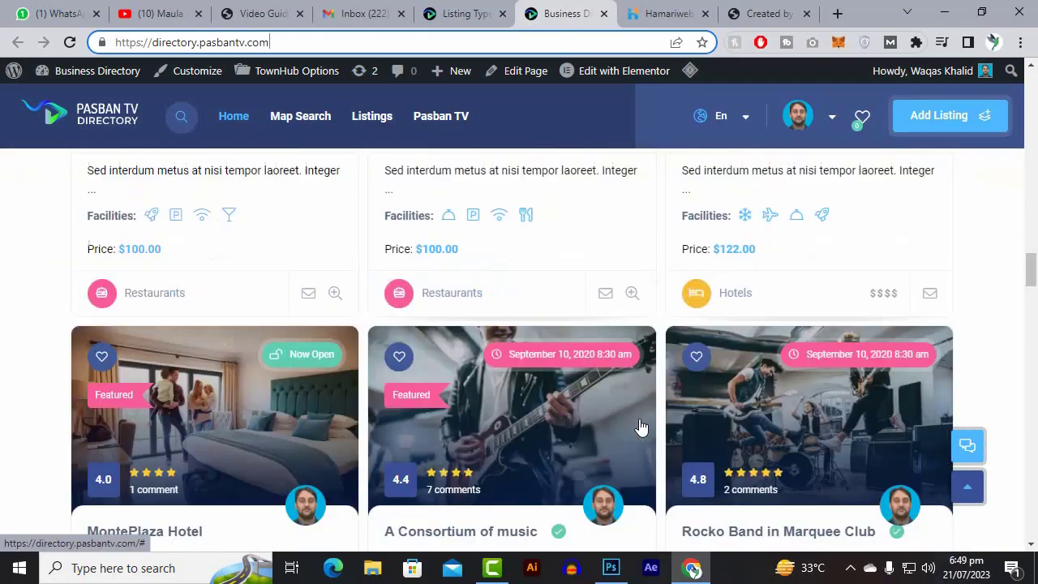
pyautogui.scroll(-15, 641, 425)
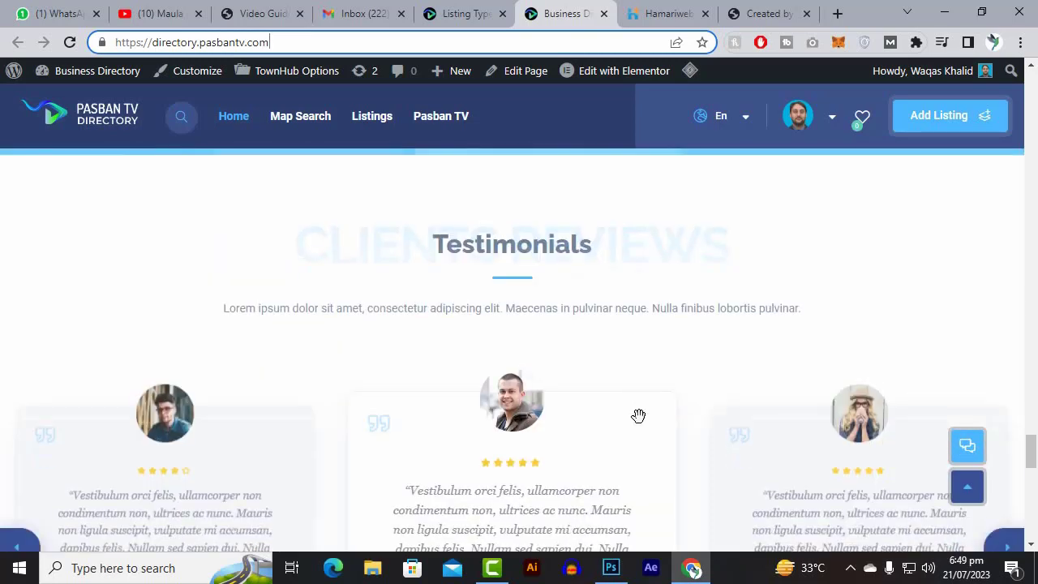
pyautogui.scroll(-10, 639, 416)
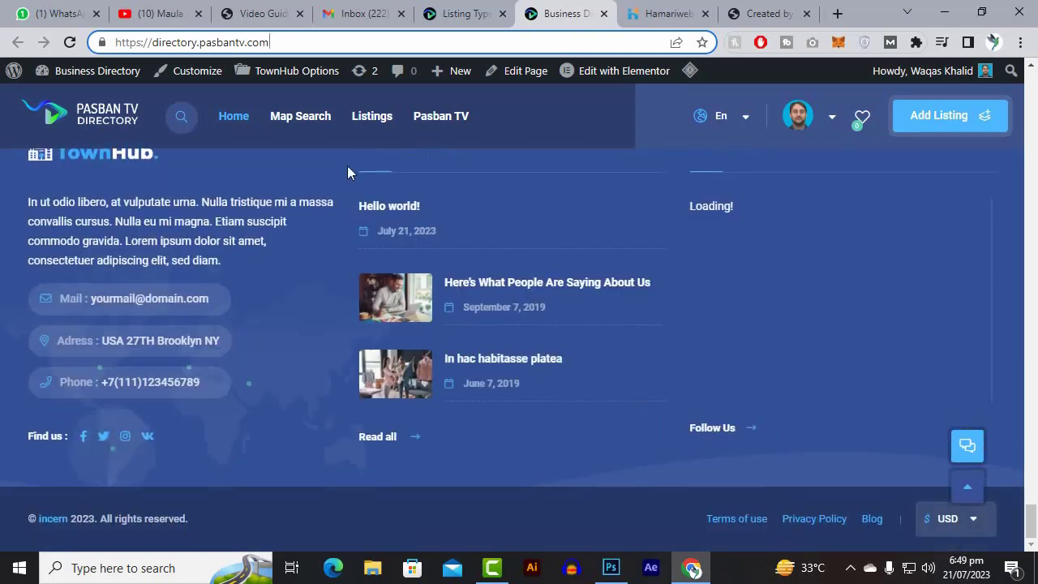
# - Return to the Listing Types admin page and review its listing types and the WordPress admin options, including Appearance
pyautogui.click(466, 11)
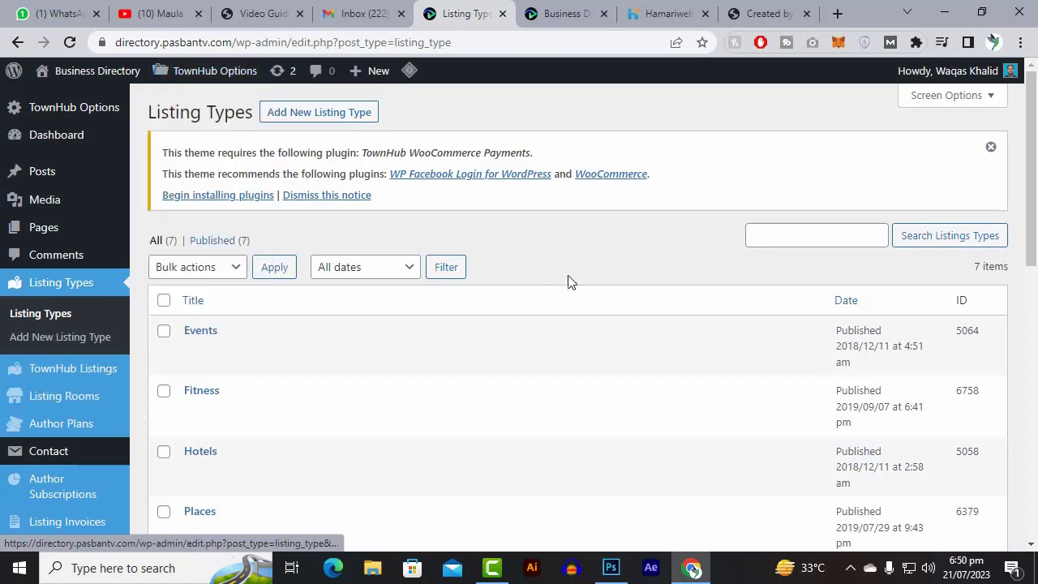
pyautogui.scroll(-8, 231, 399)
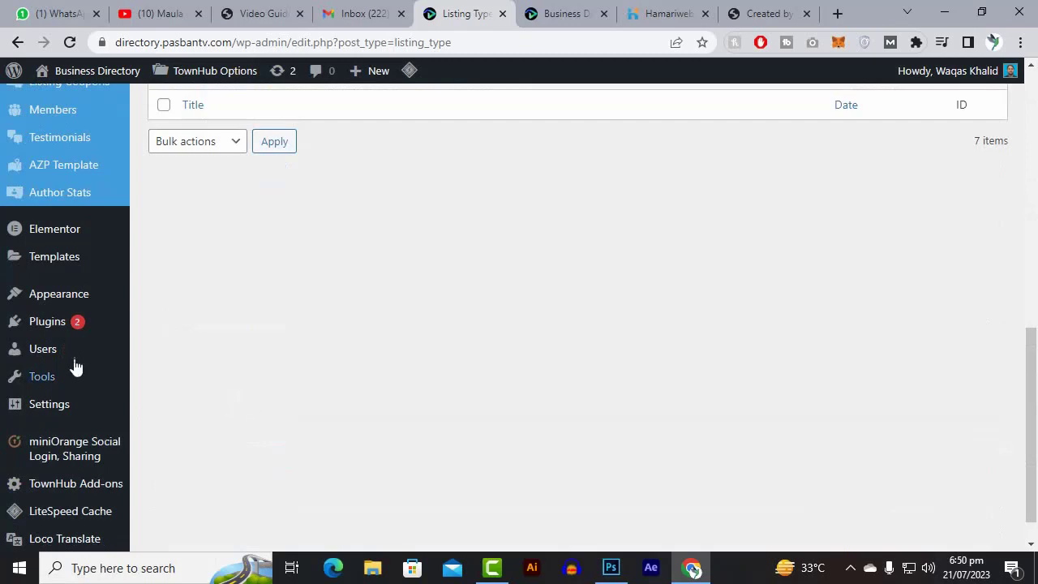
pyautogui.scroll(4, 73, 366)
pyautogui.scroll(-4, 394, 236)
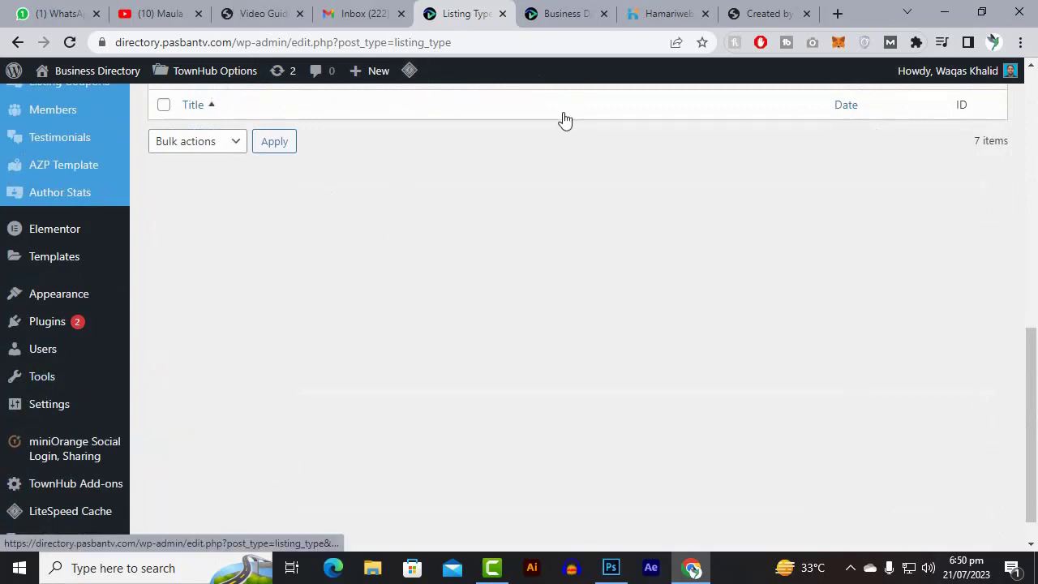
pyautogui.moveTo(58, 302)
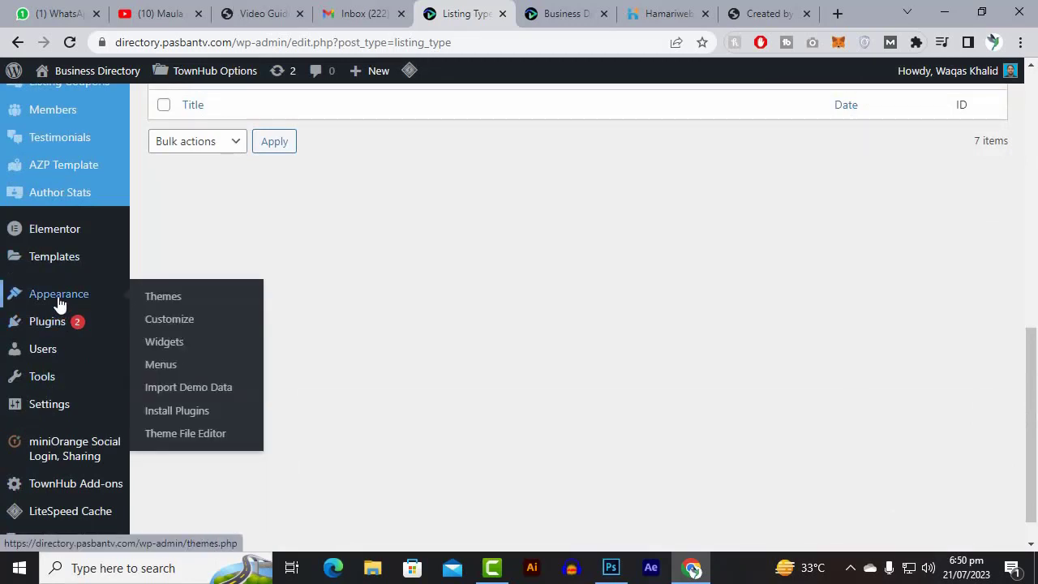
pyautogui.scroll(8, 69, 336)
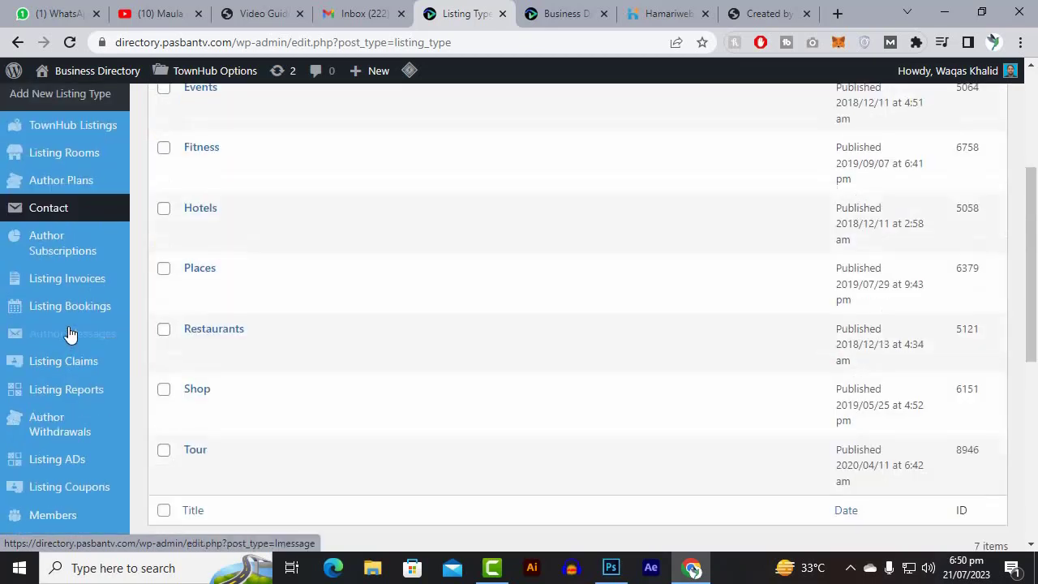
# - Open the list of all WordPress pages in a new browser tab and switch to it
pyautogui.moveTo(63, 231)
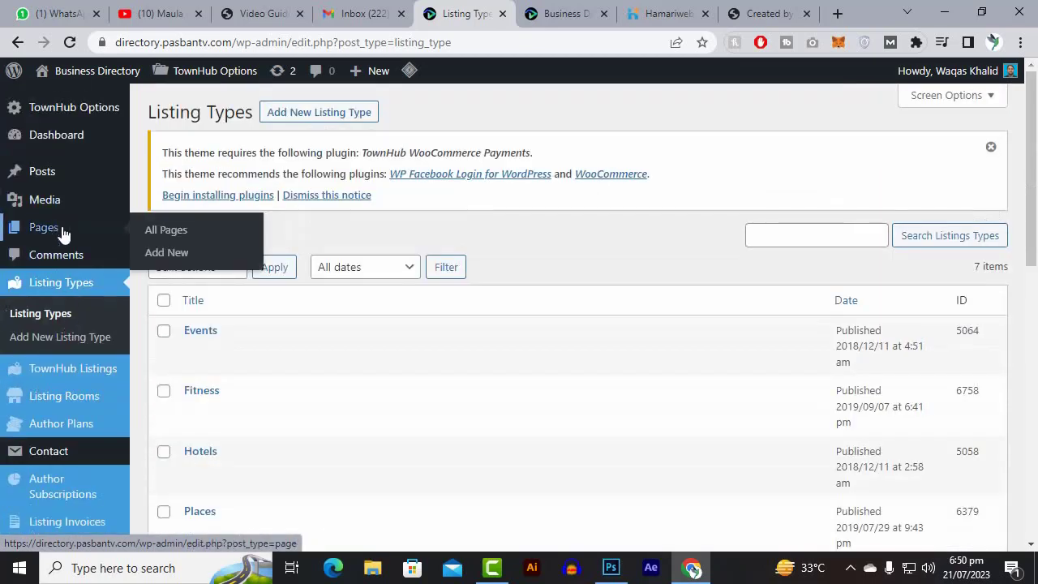
pyautogui.rightClick(164, 236)
pyautogui.click(206, 243)
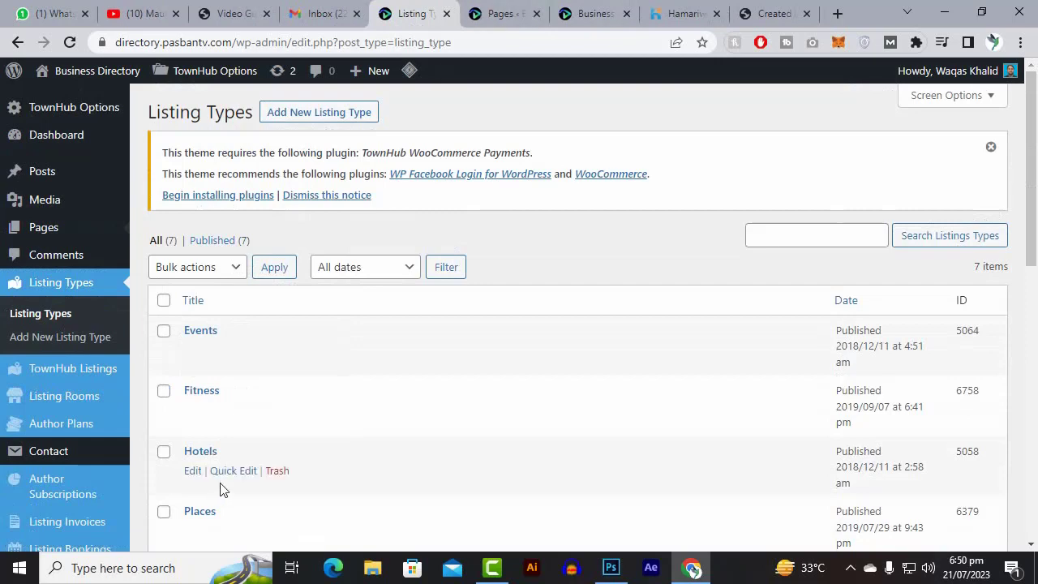
pyautogui.click(503, 13)
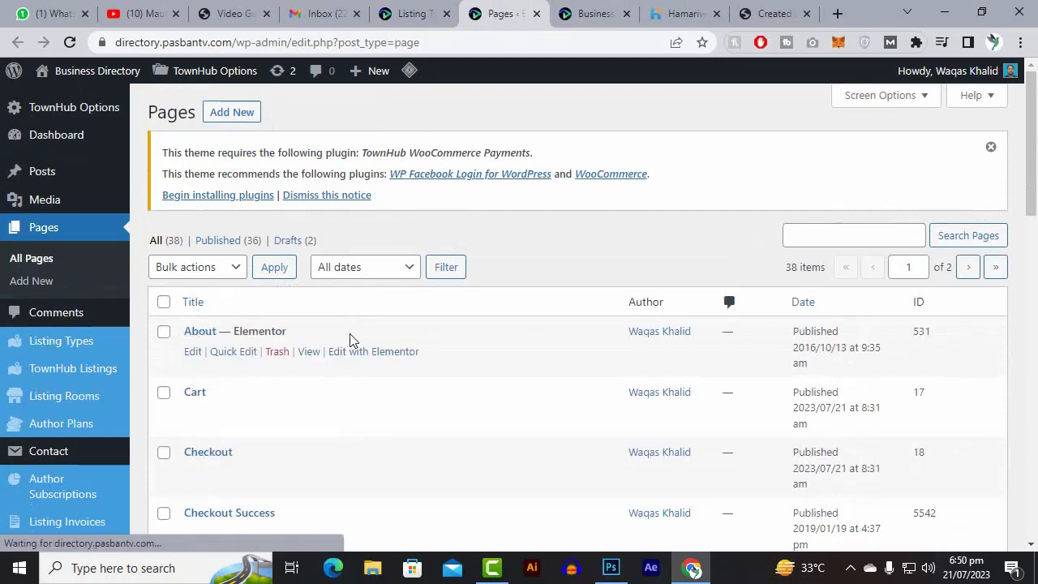
# - Find the Home Parallax Image front page in the Pages list and open it for editing
pyautogui.scroll(-2, 348, 243)
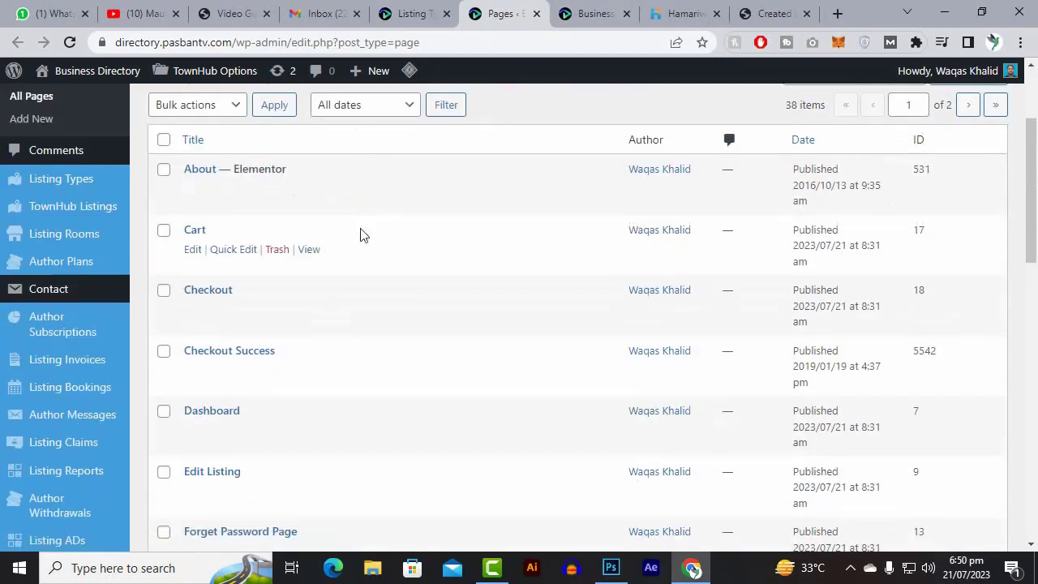
pyautogui.scroll(-2, 357, 284)
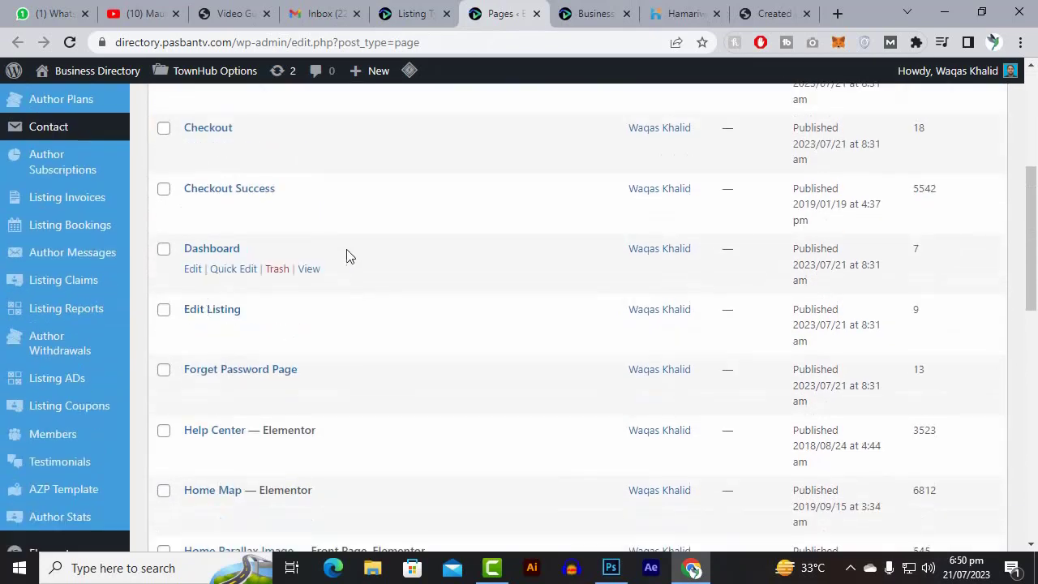
pyautogui.scroll(-2, 346, 257)
pyautogui.scroll(-1, 243, 252)
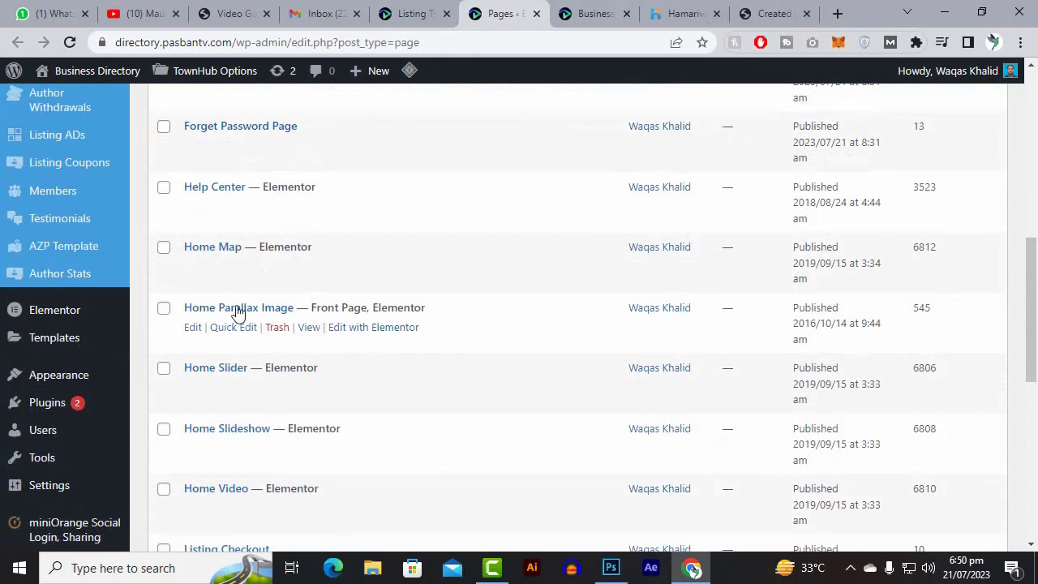
pyautogui.click(195, 331)
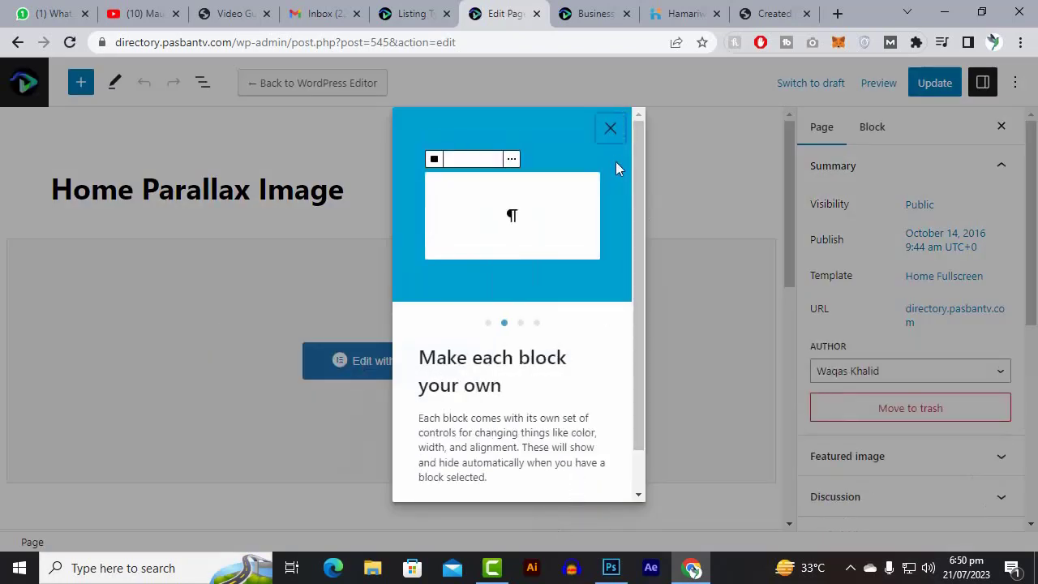
# - Dismiss the block editor guide, load the Home Parallax Image page in Elementor and close its What's New announcements
pyautogui.click(611, 132)
pyautogui.click(412, 357)
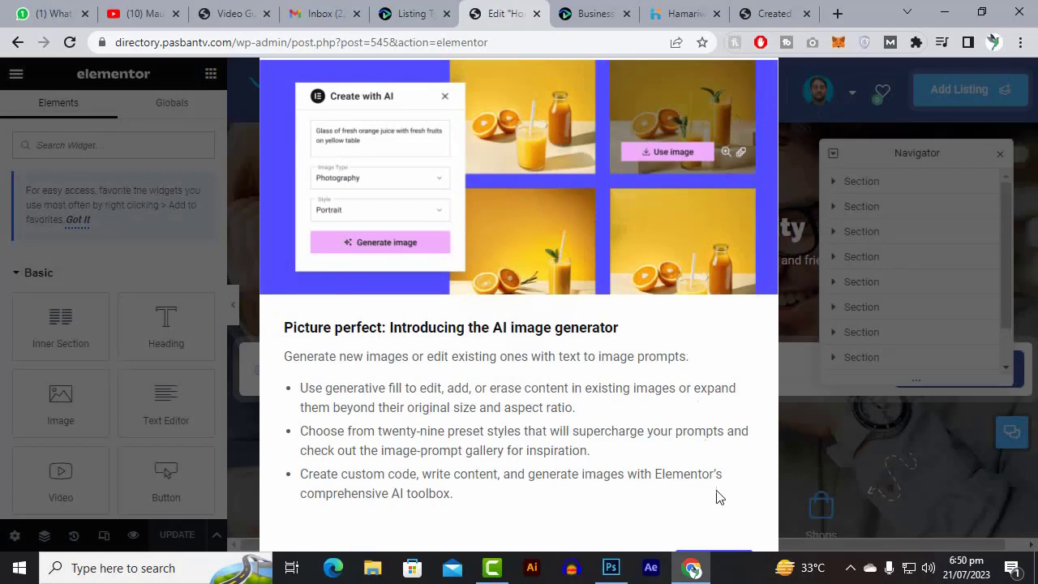
pyautogui.hotkey('ctrl', '-')
pyautogui.hotkey('ctrl', '-')
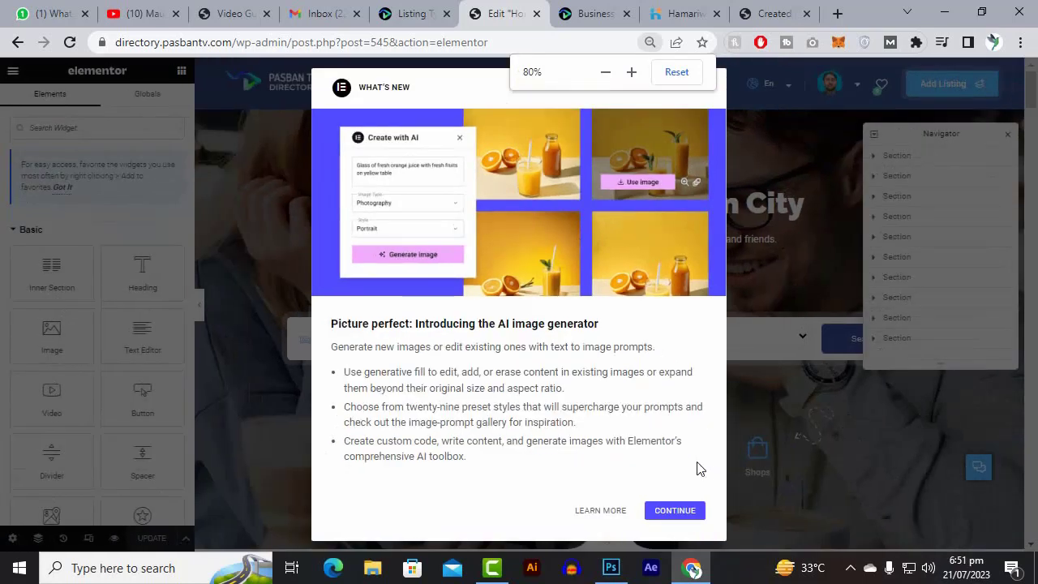
pyautogui.click(693, 511)
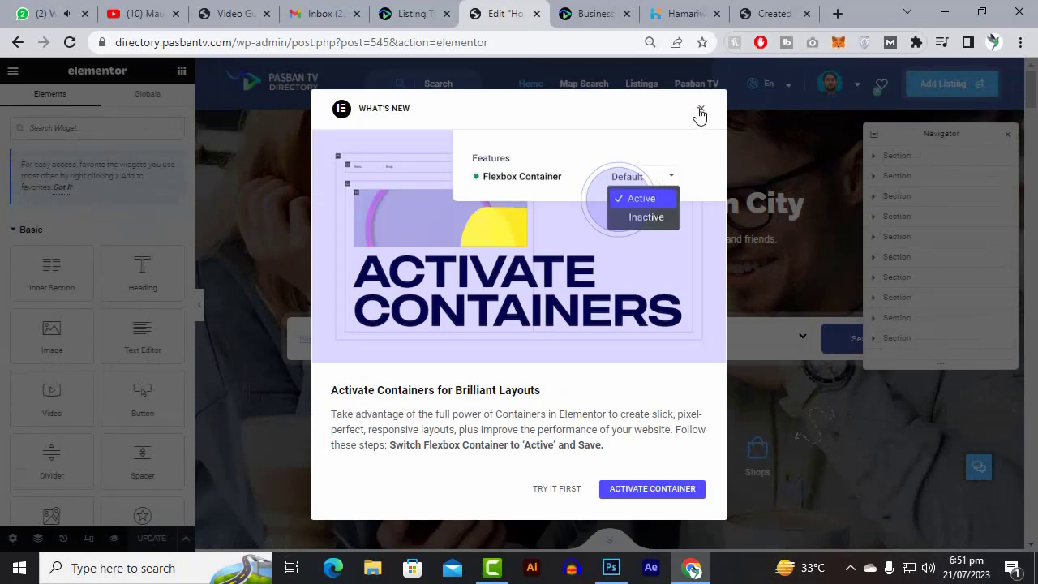
pyautogui.click(700, 112)
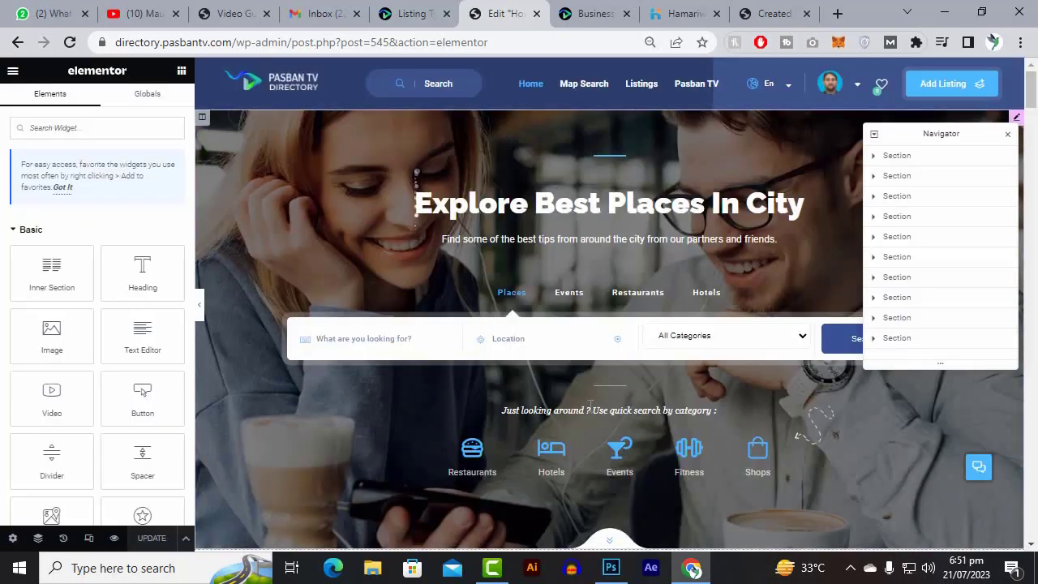
# - Examine the homepage's search banner, category shortcuts, Latest Listings and Explore Best Cities sections in the Elementor editor
pyautogui.hotkey('ctrl', '-')
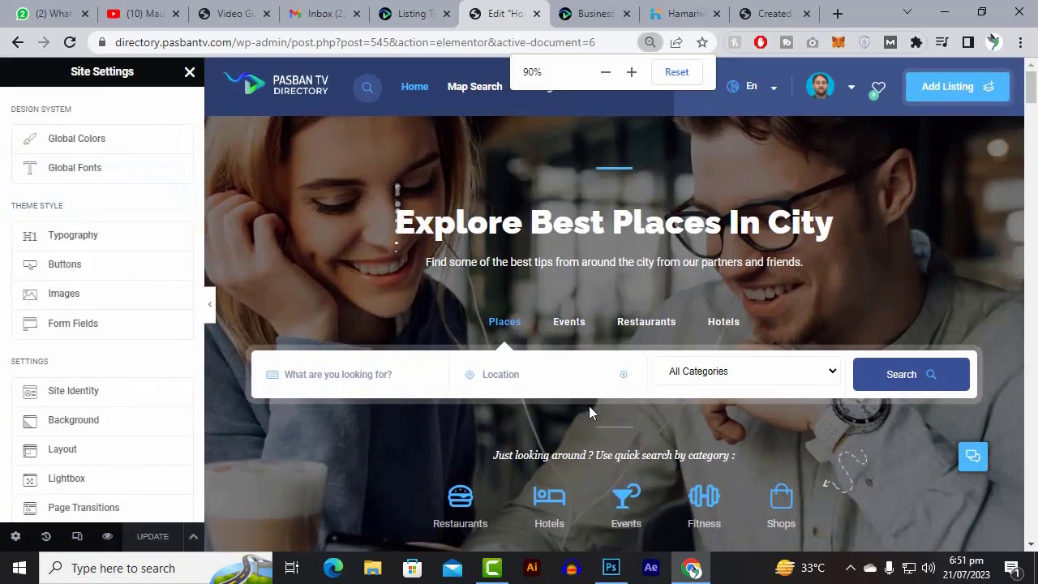
pyautogui.hotkey('ctrl', '+')
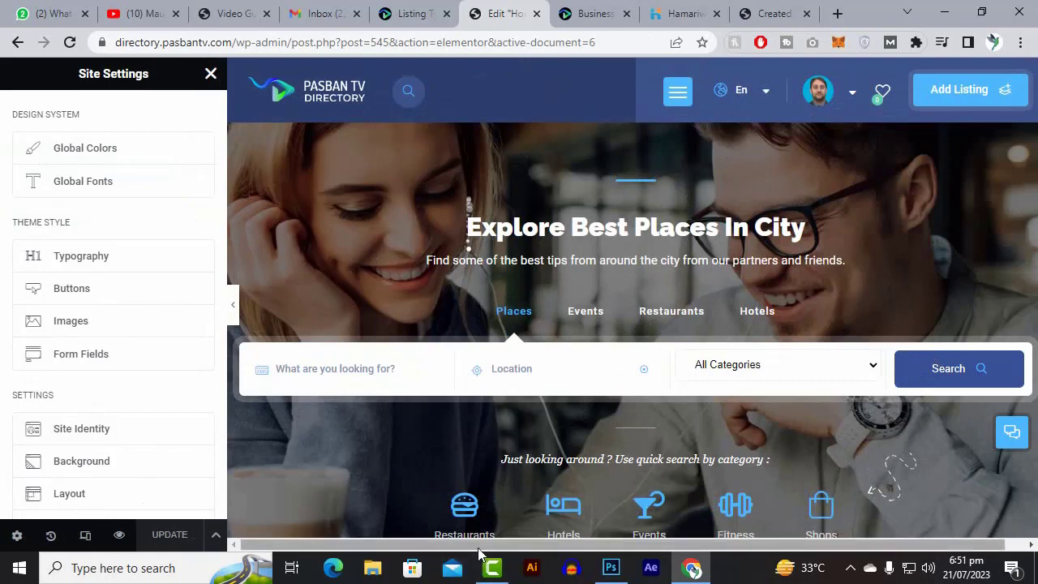
pyautogui.moveTo(479, 548); pyautogui.dragTo(716, 532)
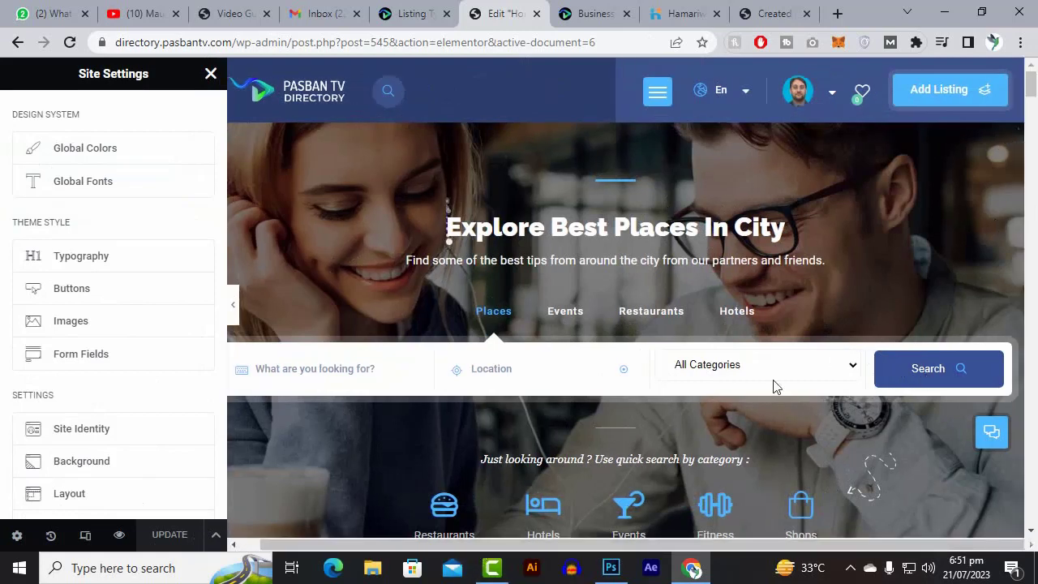
pyautogui.scroll(-4, 712, 443)
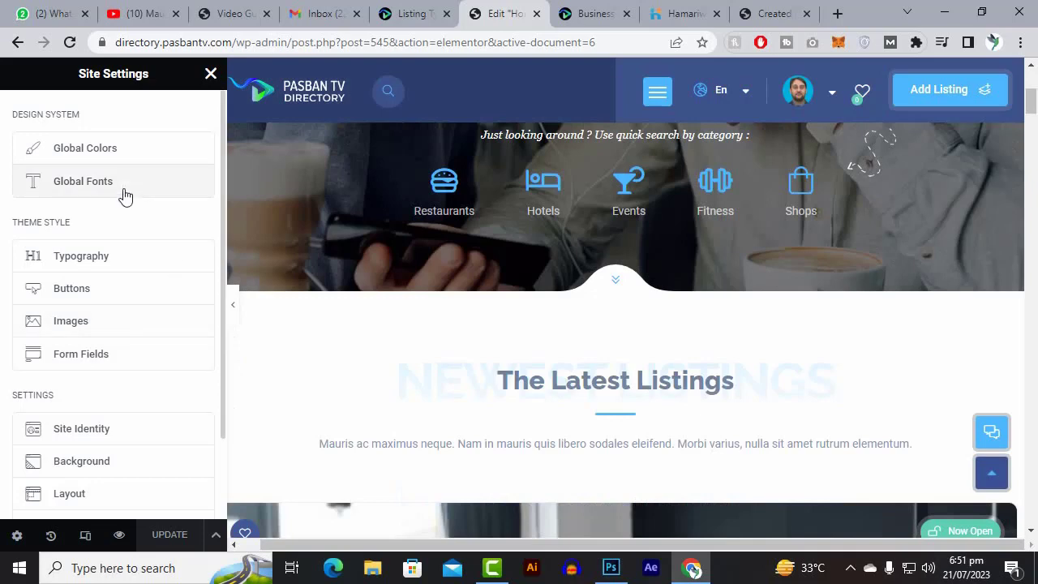
pyautogui.scroll(-4, 635, 401)
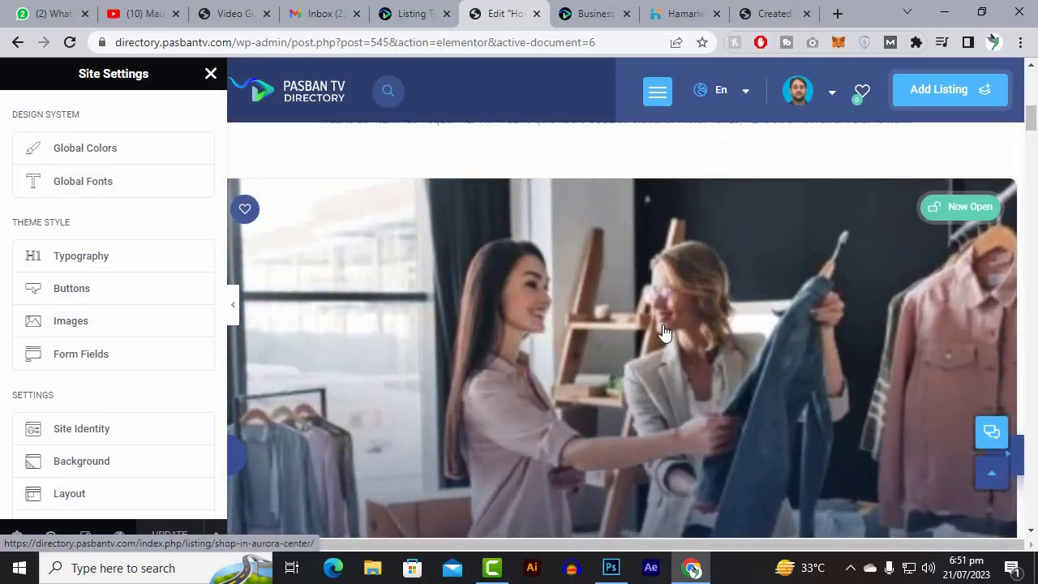
pyautogui.scroll(-8, 925, 401)
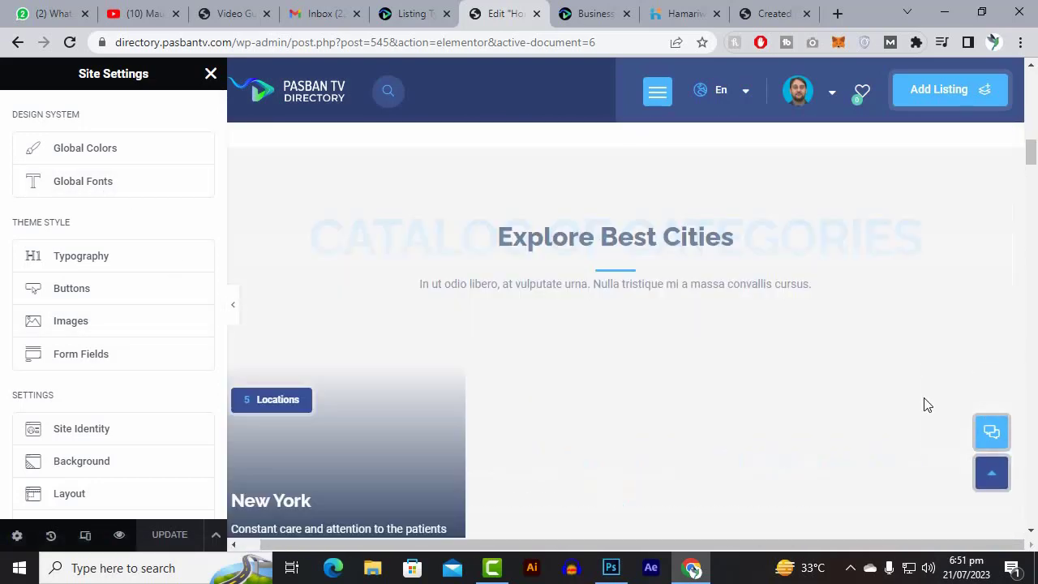
pyautogui.scroll(5, 925, 405)
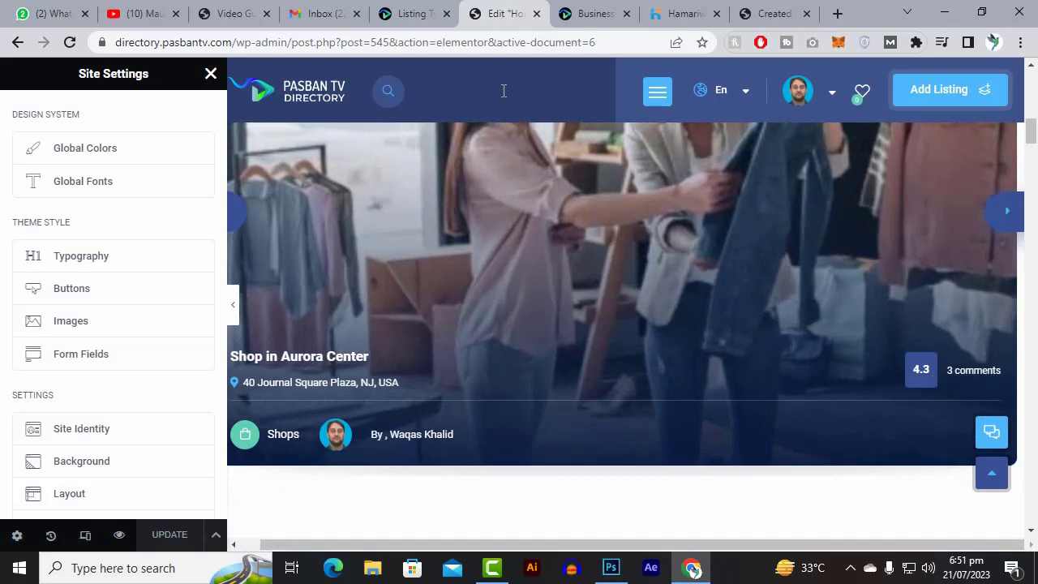
# - Close the Elementor editor tab and review the Appearance options from the Listing Types admin page
pyautogui.click(414, 14)
pyautogui.click(536, 14)
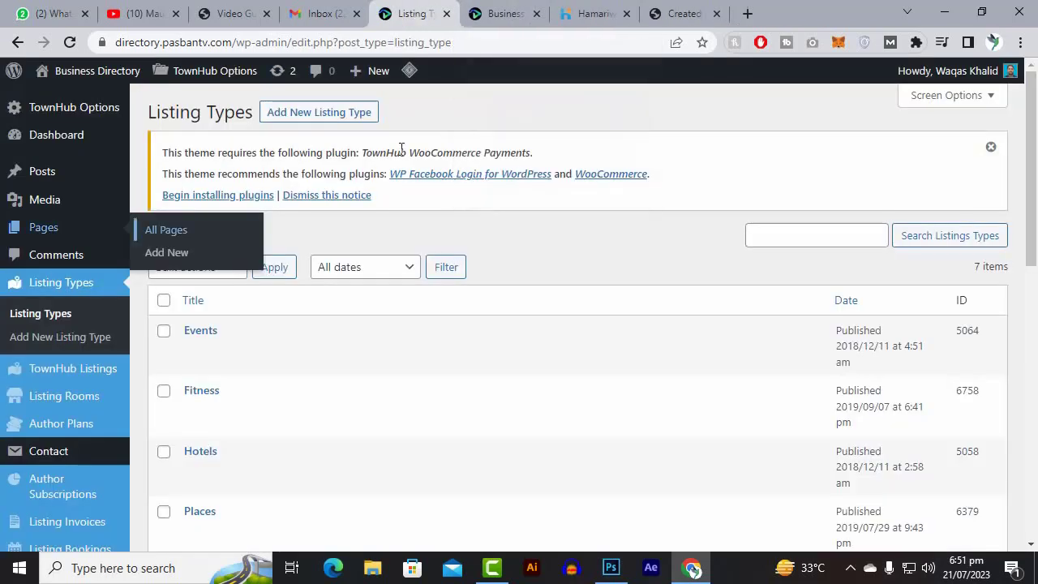
pyautogui.scroll(-9, 24, 296)
pyautogui.moveTo(24, 304)
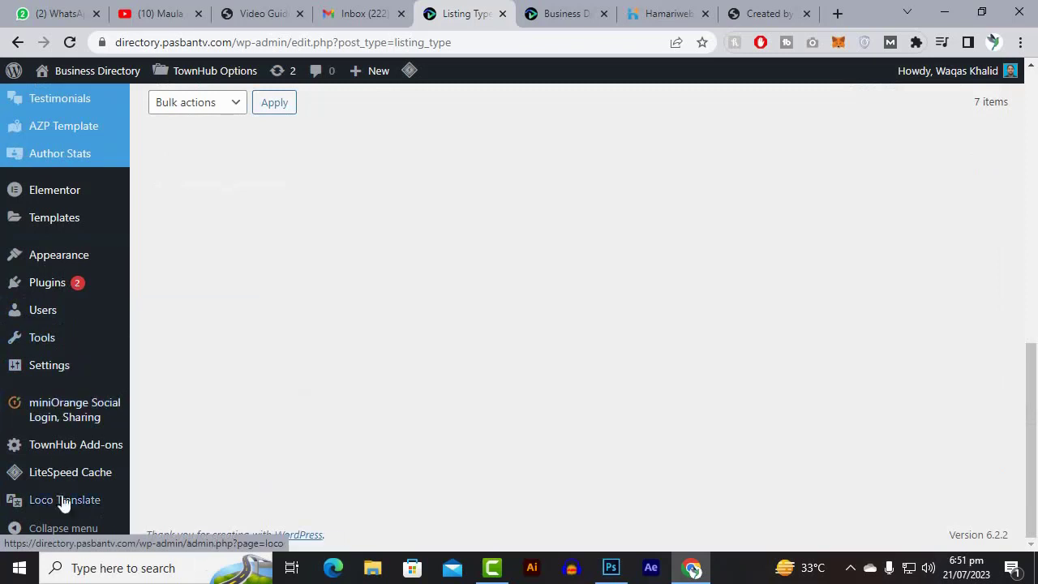
pyautogui.moveTo(57, 260)
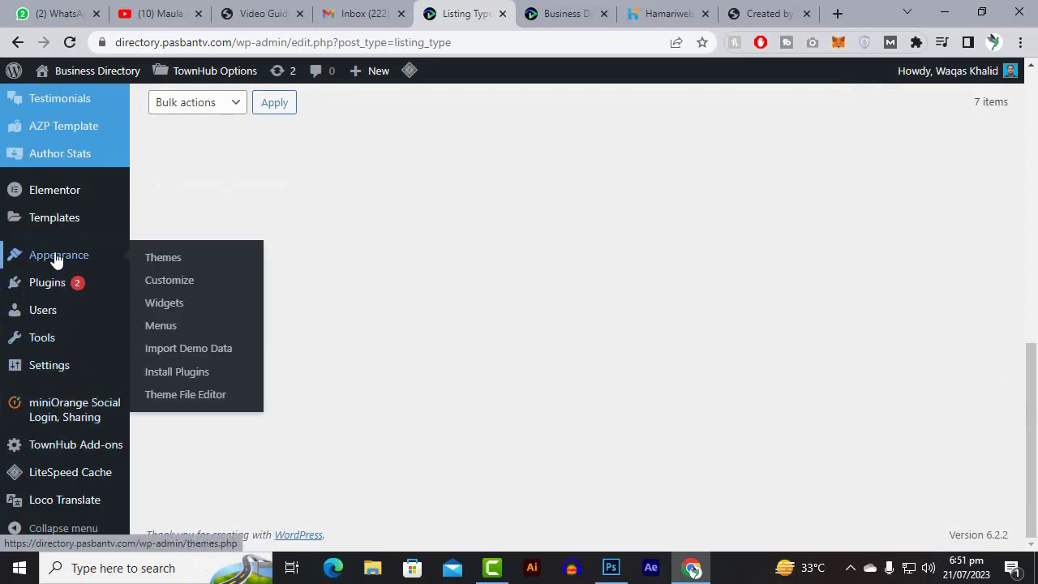
# - Return to the Business Directory homepage and go from the footer back up to the category-filtered listings
pyautogui.click(557, 7)
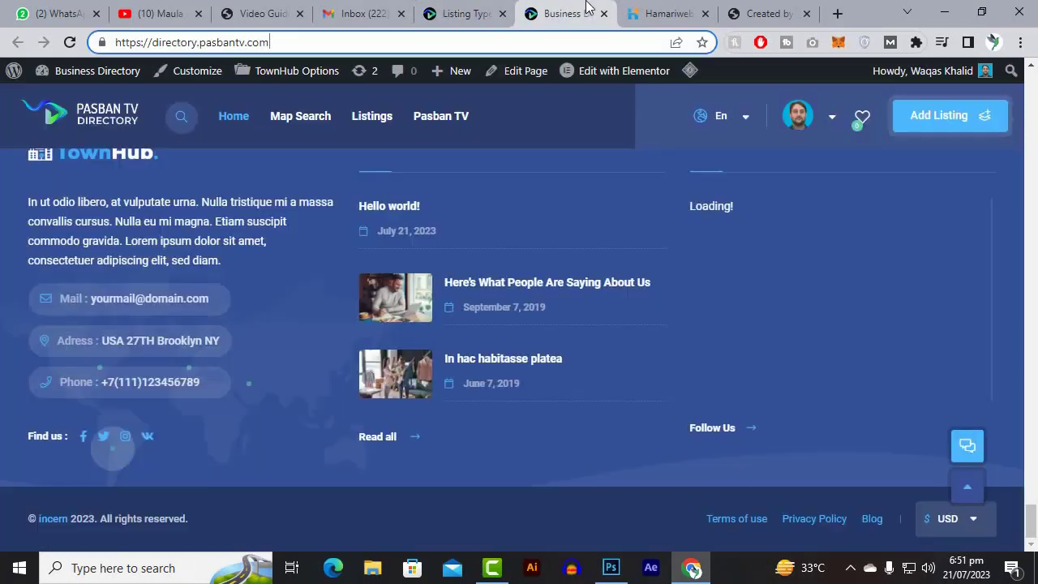
pyautogui.scroll(5, 272, 363)
pyautogui.scroll(15, 272, 371)
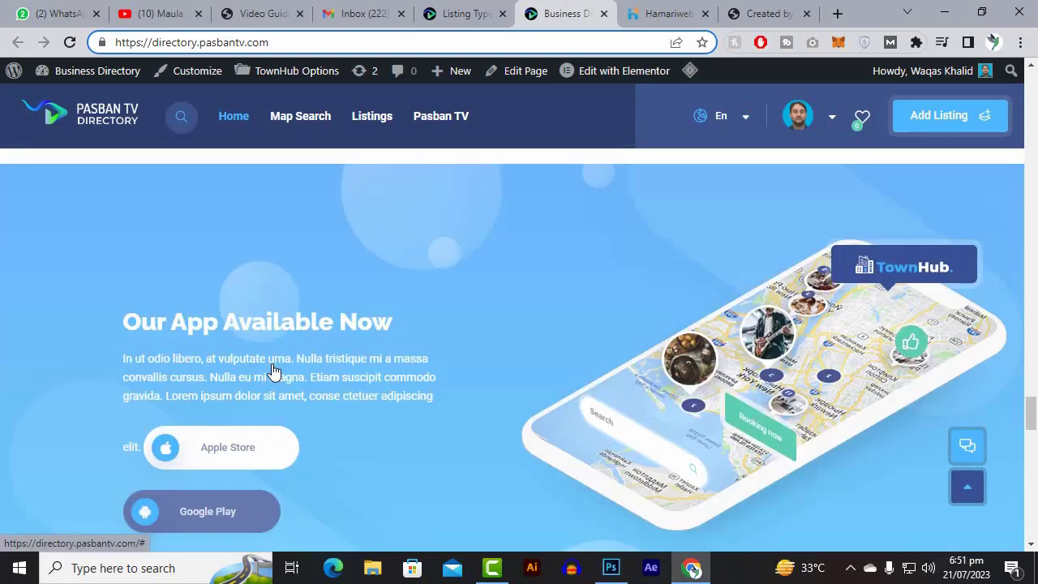
pyautogui.scroll(10, 271, 370)
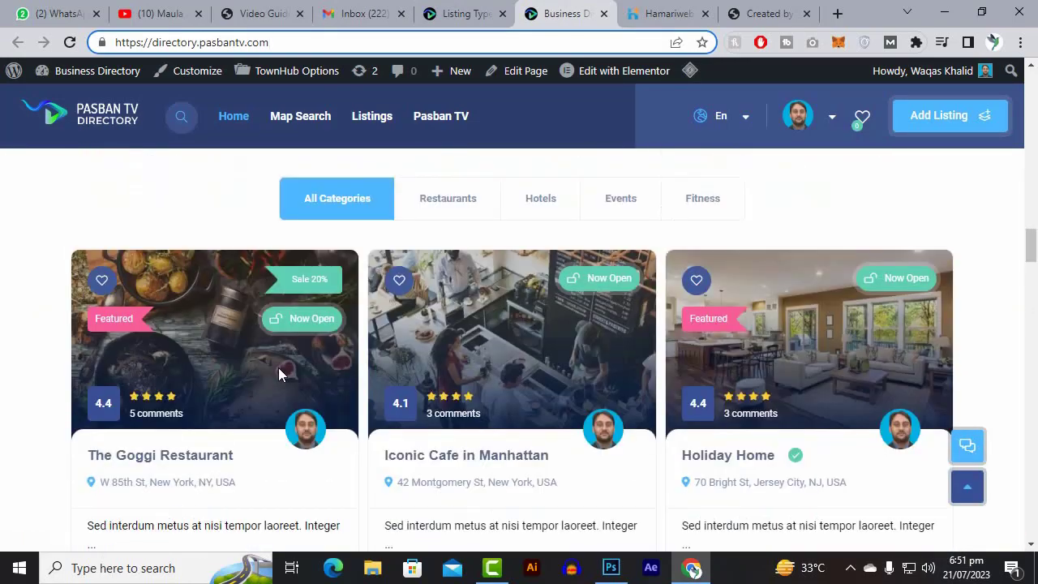
# - Review the homepage from the category-filtered listings up to the search banner, checking the Appearance options on the Listing Types admin page along the way
pyautogui.scroll(4, 278, 369)
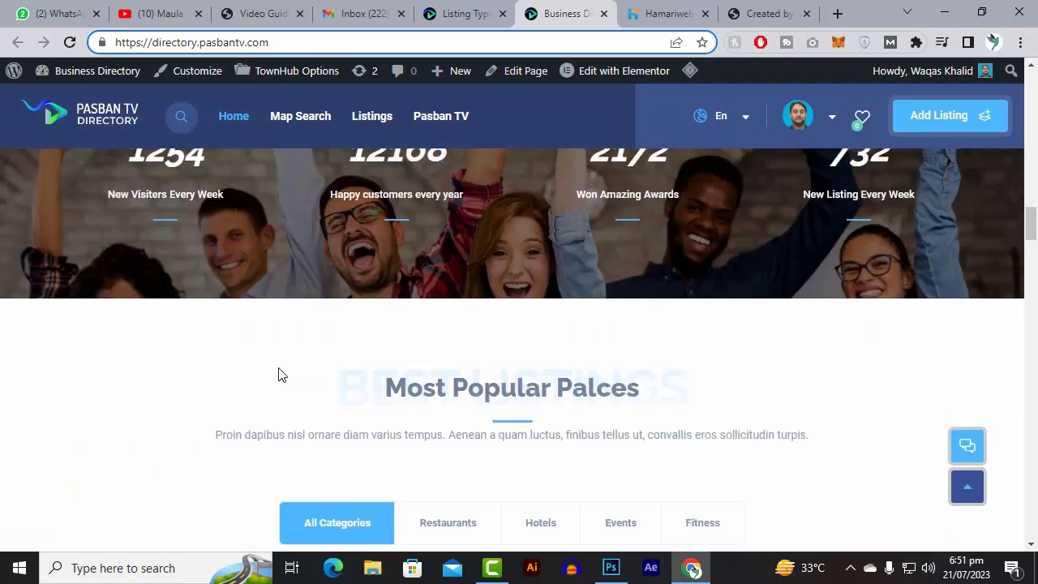
pyautogui.scroll(10, 278, 374)
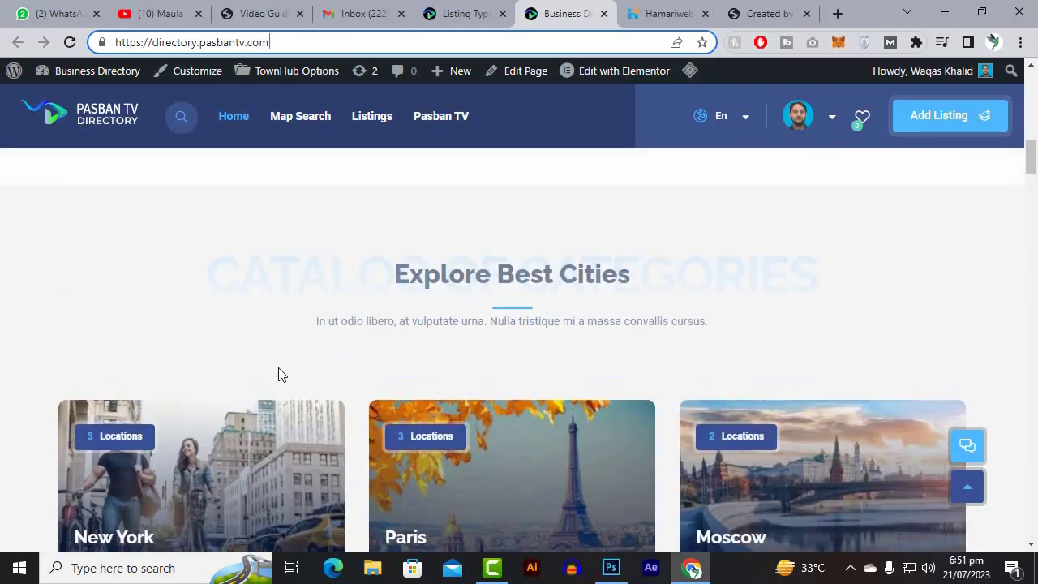
pyautogui.scroll(5, 278, 373)
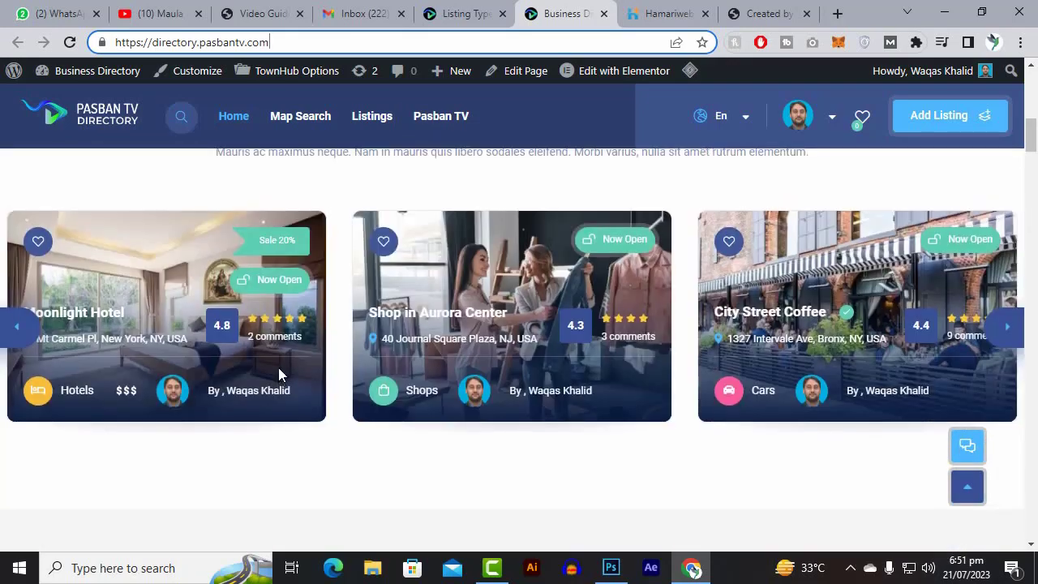
pyautogui.click(447, 10)
pyautogui.moveTo(33, 264)
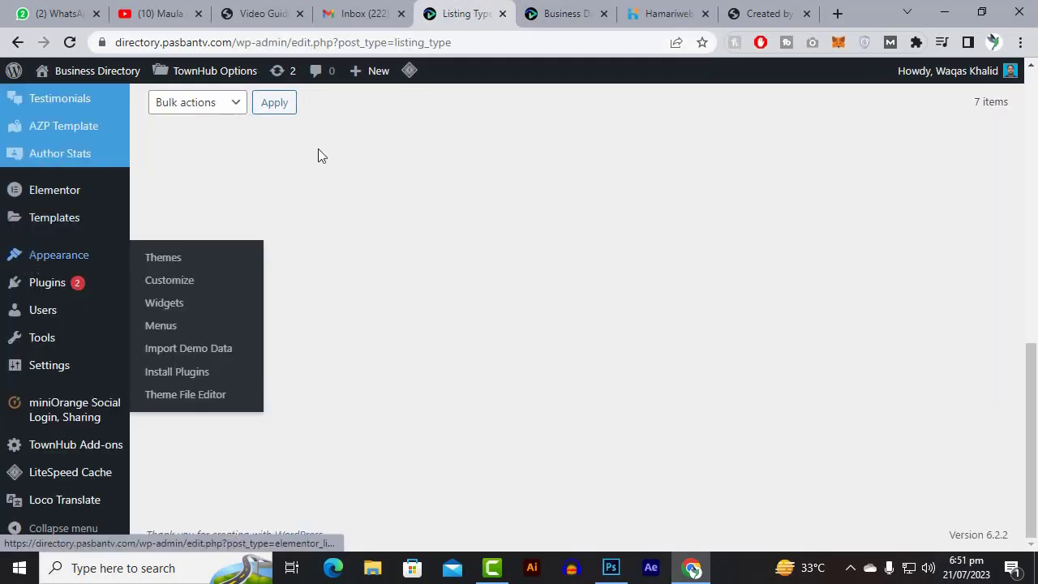
pyautogui.click(542, 13)
pyautogui.scroll(10, 431, 209)
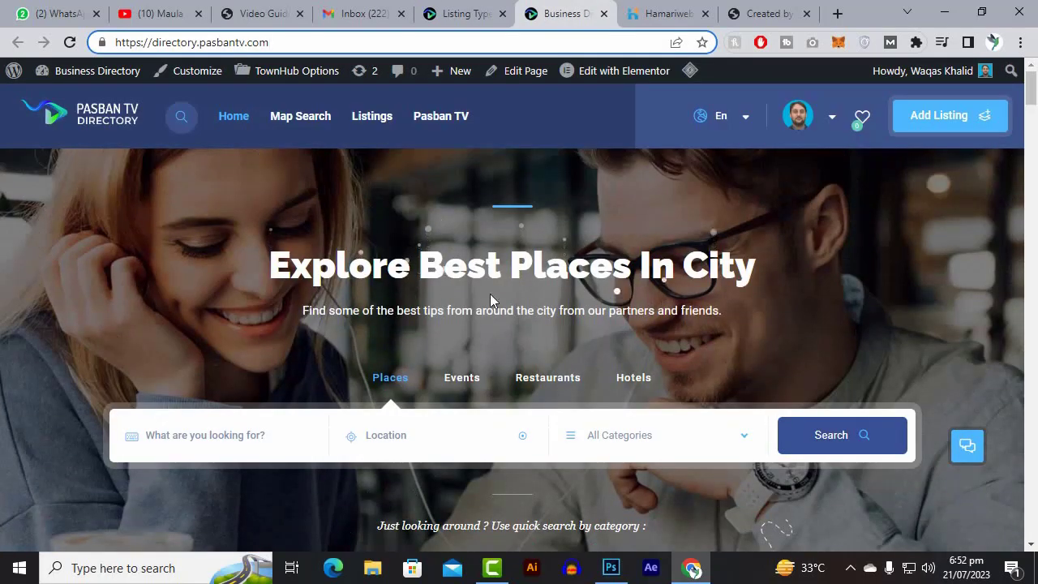
# - Return to the Listing Types admin page and survey the TownHub admin sections from Listing Types to Author Stats
pyautogui.click(491, 11)
pyautogui.scroll(4, 24, 276)
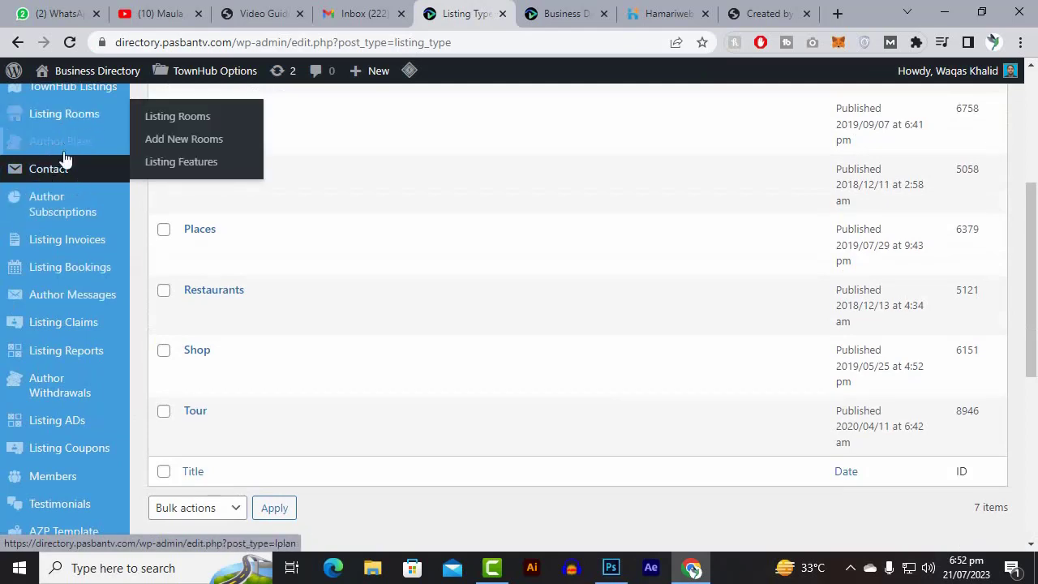
pyautogui.scroll(2, 56, 486)
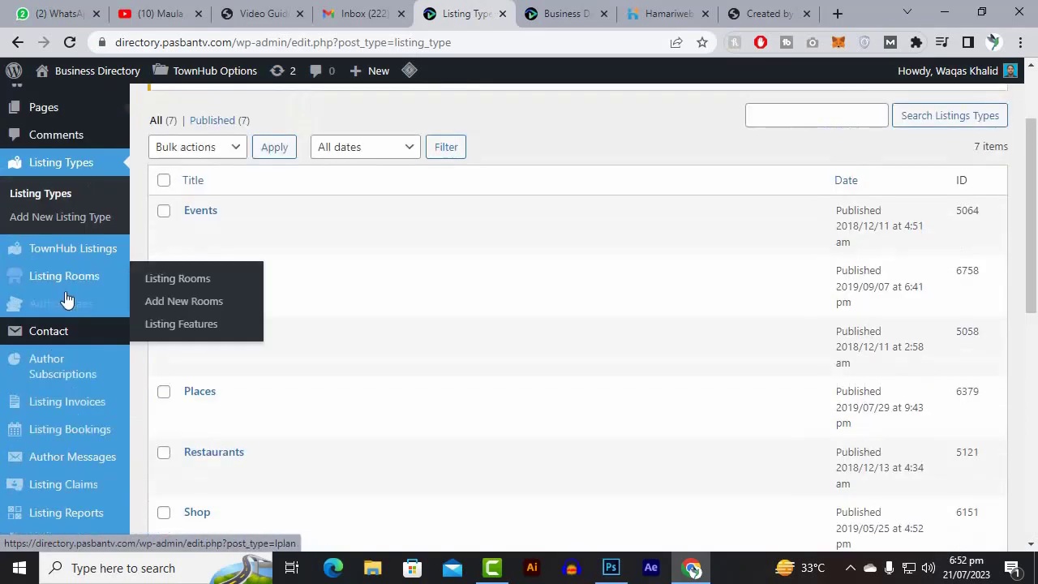
pyautogui.scroll(-5, 65, 341)
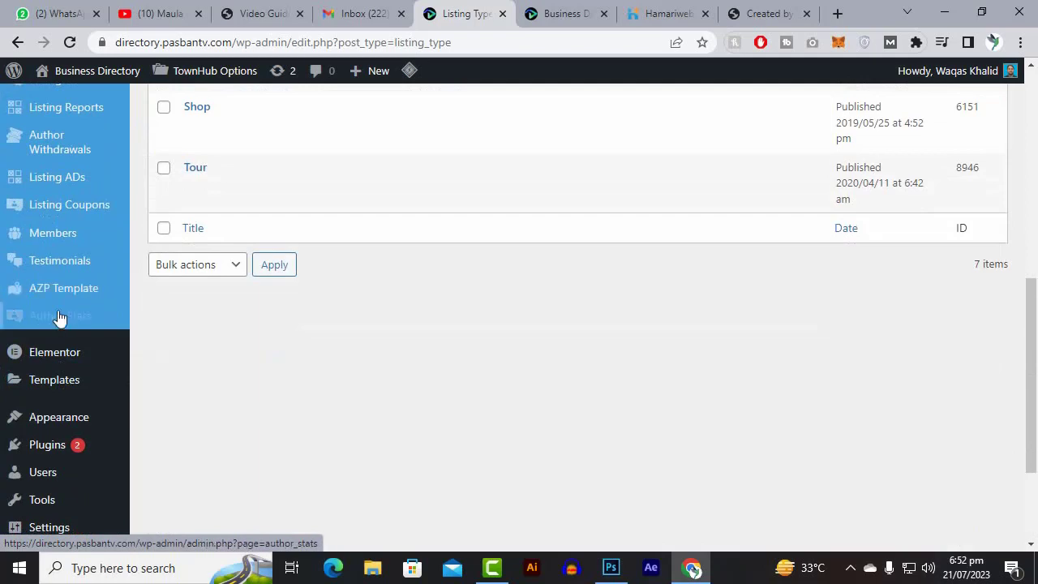
pyautogui.scroll(6, 64, 321)
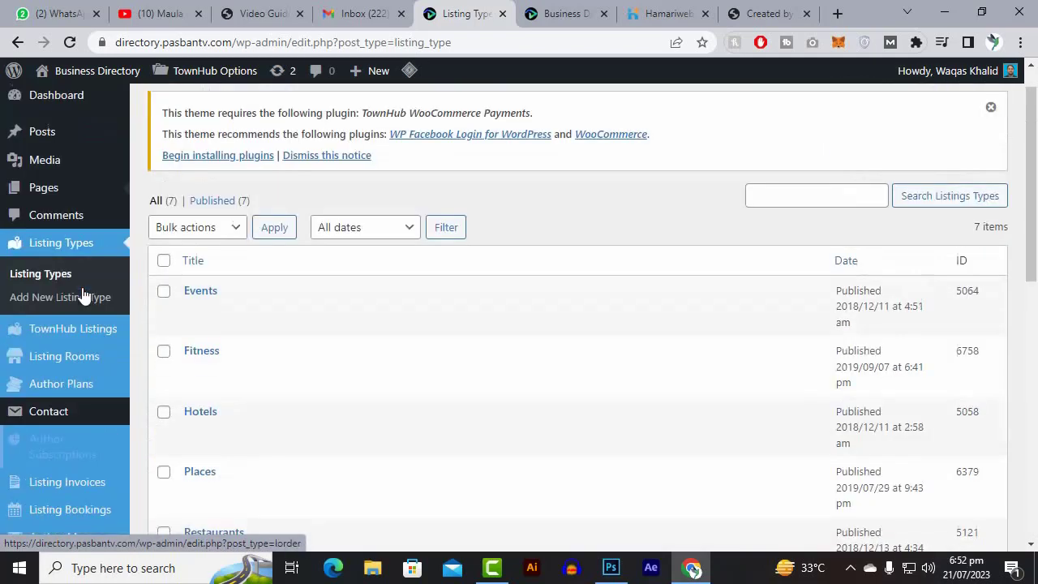
# - Open the Listing Types section and review the existing types from Events to Tour
pyautogui.click(84, 250)
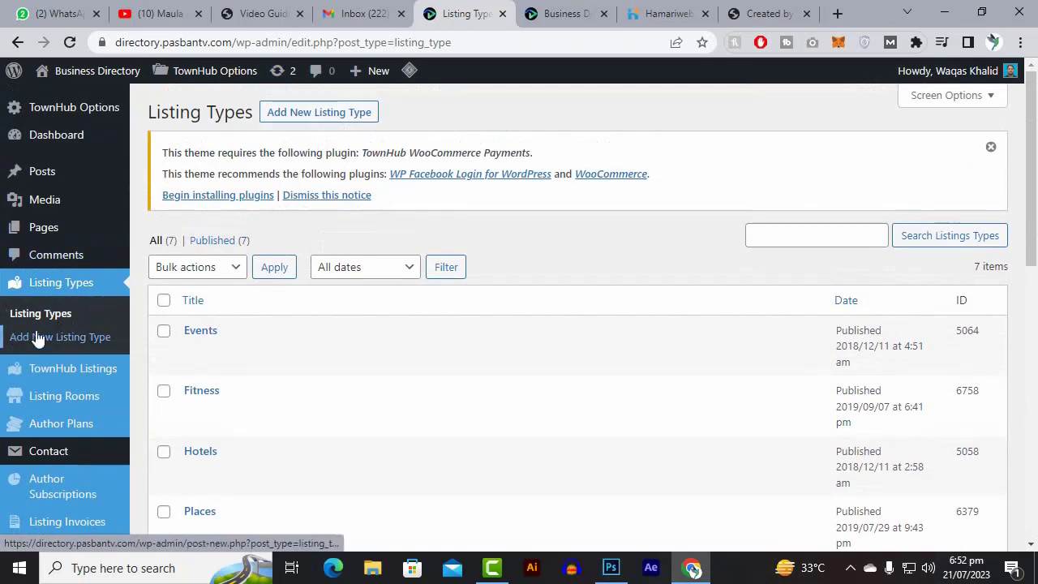
pyautogui.scroll(-3, 274, 287)
pyautogui.scroll(-2, 258, 426)
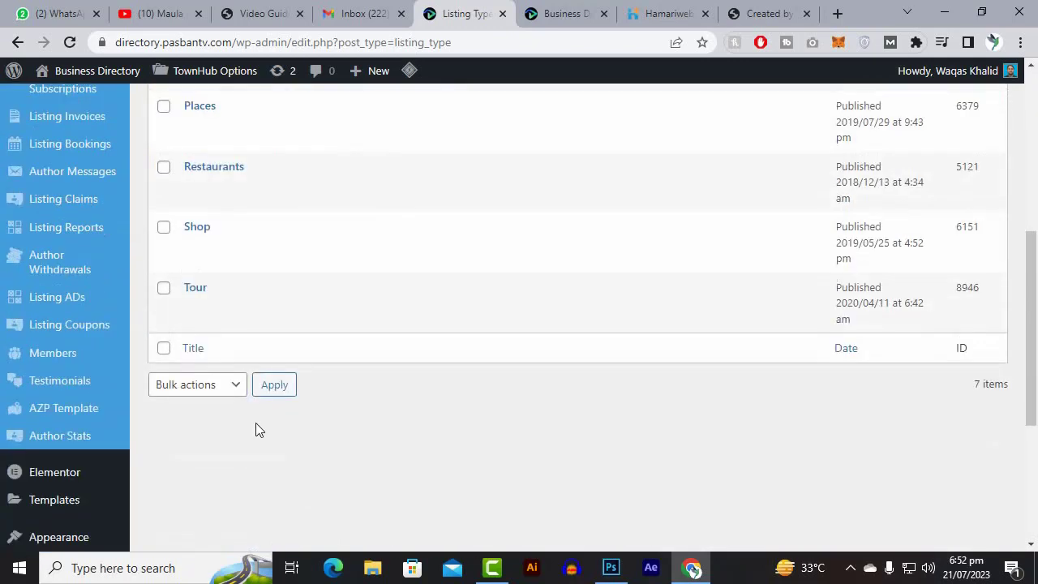
pyautogui.scroll(5, 412, 238)
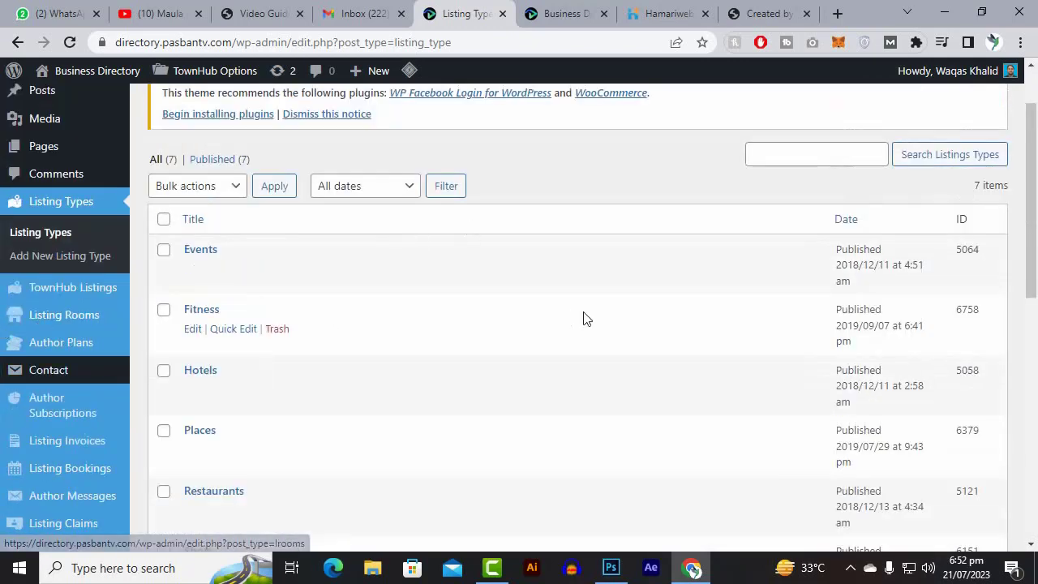
# - Examine the TownHub Listings options and the remaining listing-related admin sections, including Listing Rooms and Listing Bookings
pyautogui.moveTo(78, 291)
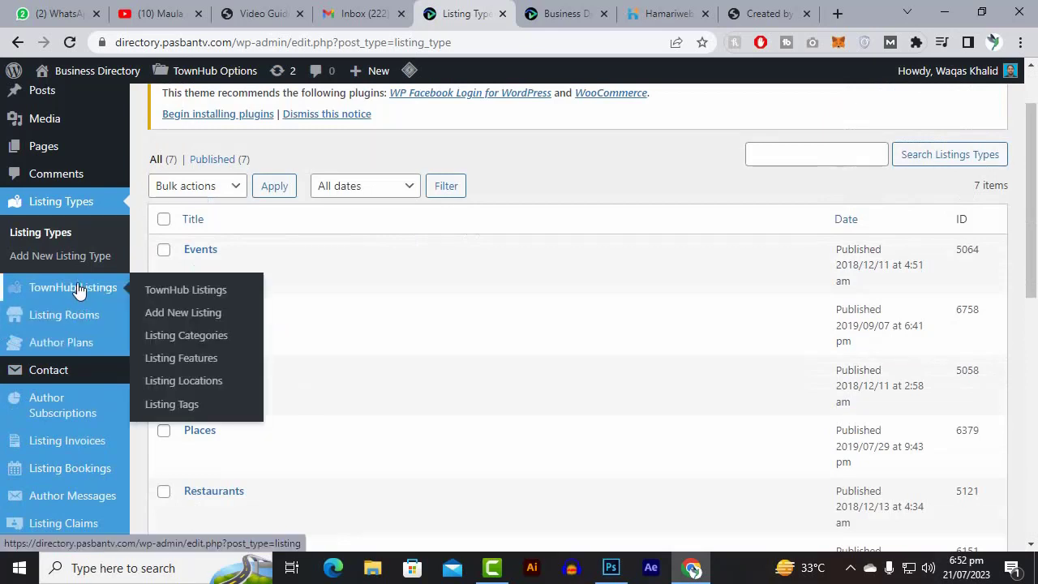
pyautogui.moveTo(67, 318)
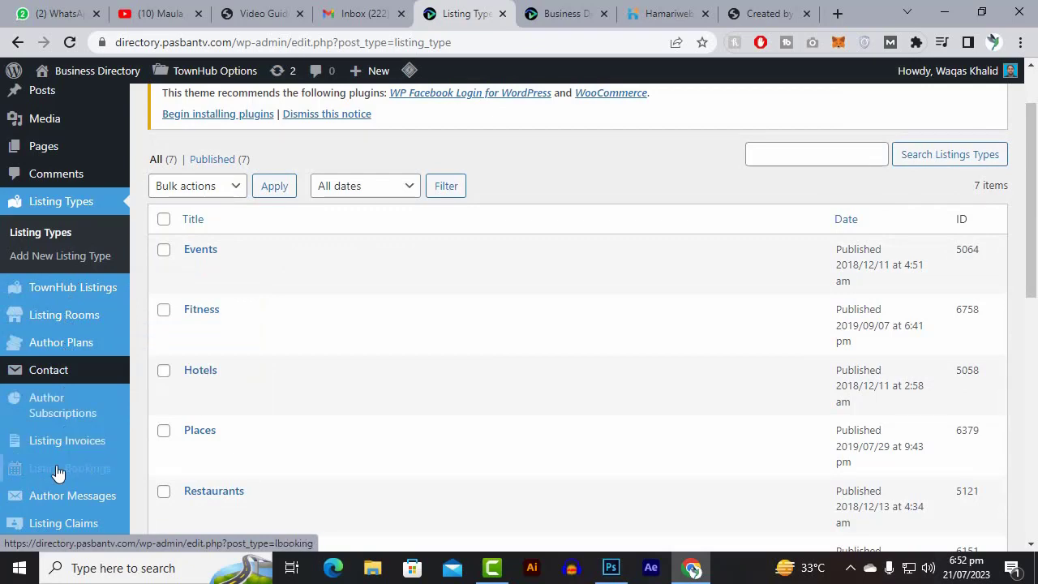
pyautogui.scroll(-2, 51, 370)
pyautogui.scroll(-2, 55, 474)
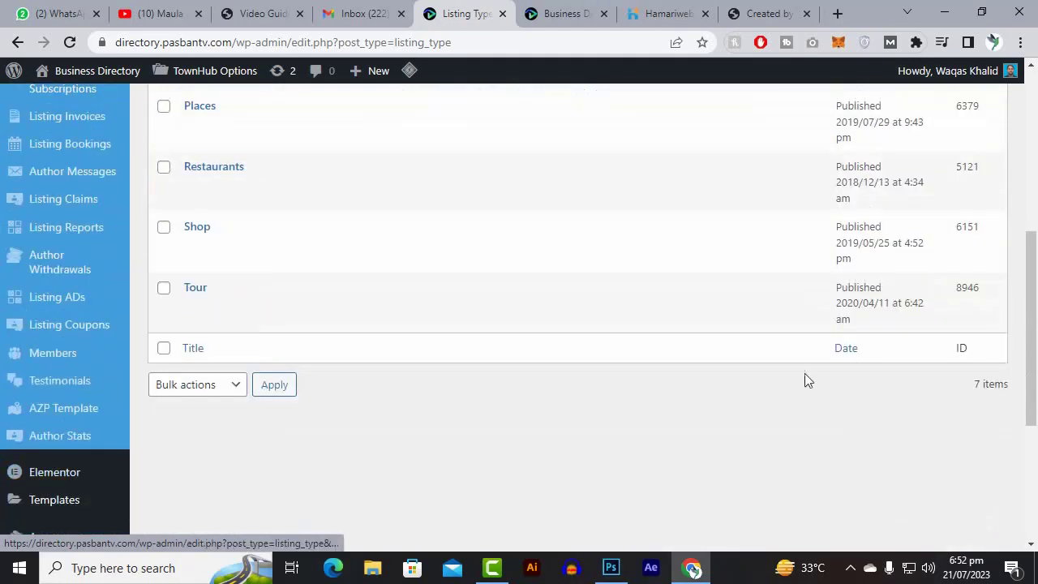
pyautogui.scroll(5, 805, 373)
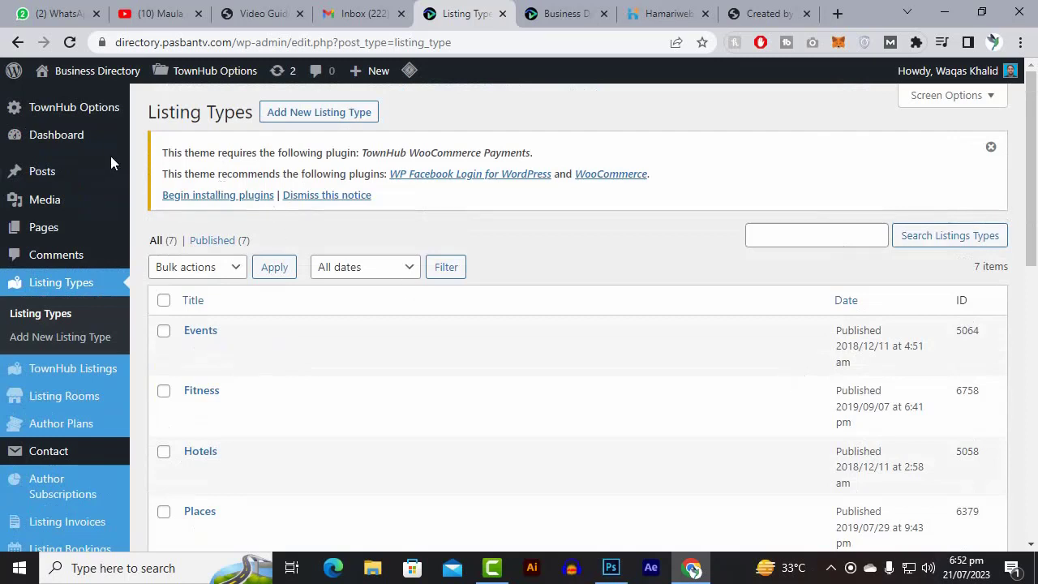
# - Switch back to the Business Directory homepage and view The Latest Listings section
pyautogui.click(593, 6)
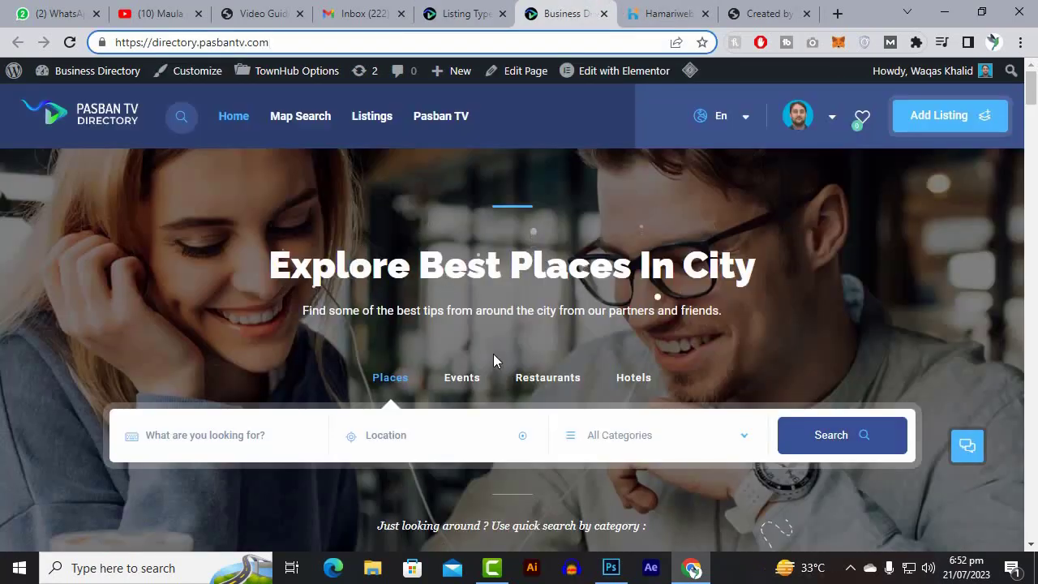
pyautogui.scroll(-5, 495, 357)
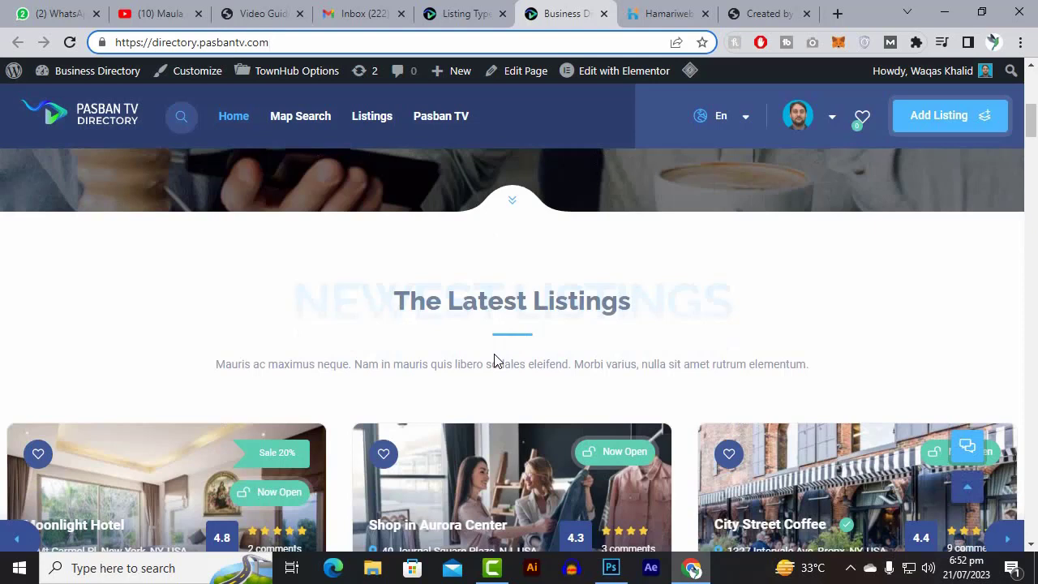